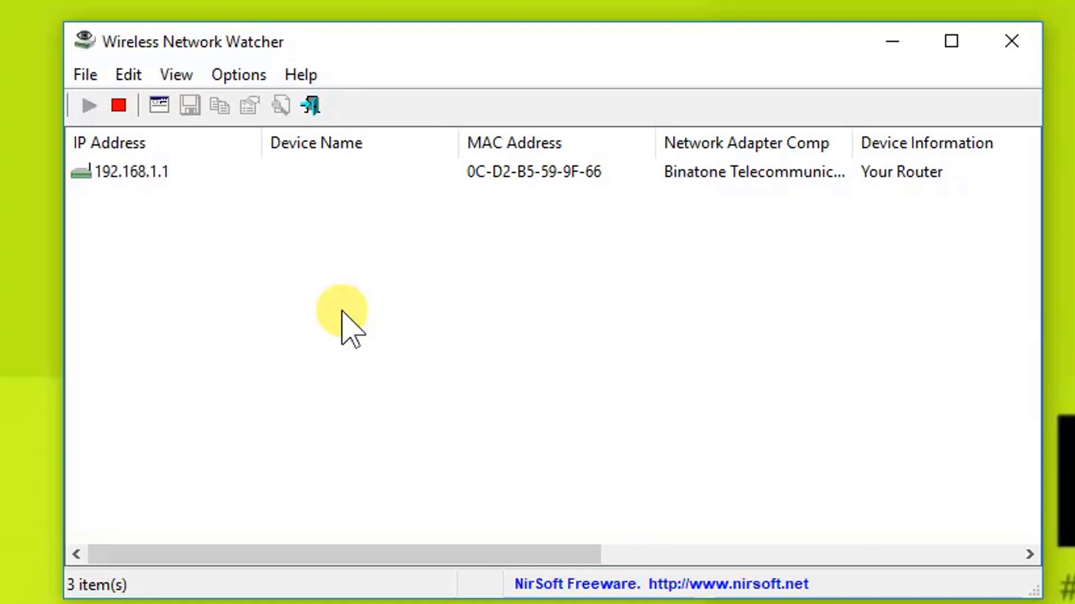
# Select the Raspberry Pi Foundation row (DietPi.lan, 192.168.1.73) in the scan results to note its IP.
pyautogui.click(180, 226)
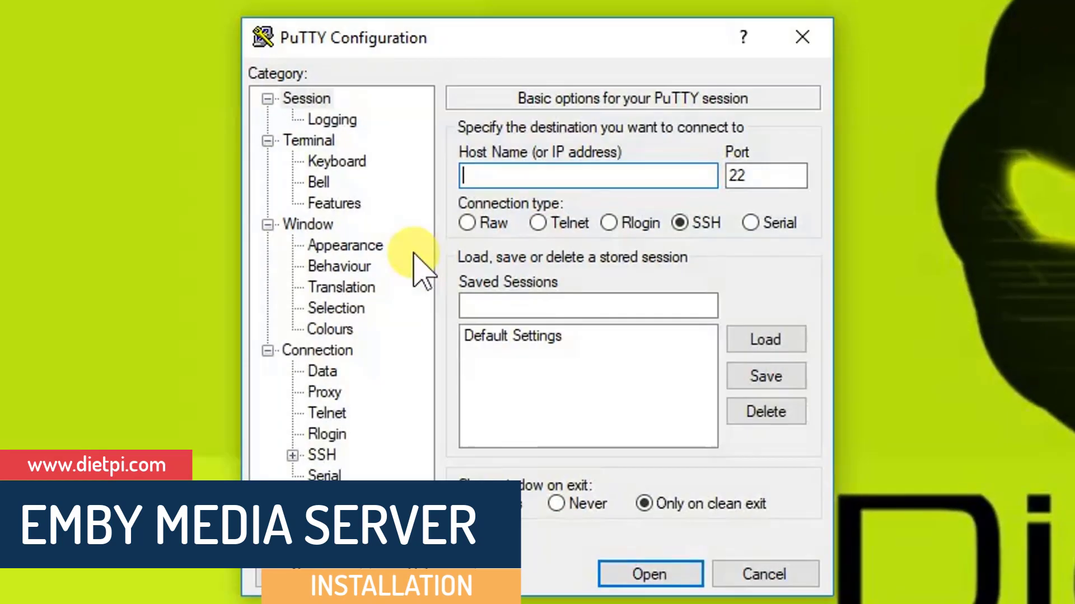
pyautogui.write('192.16')
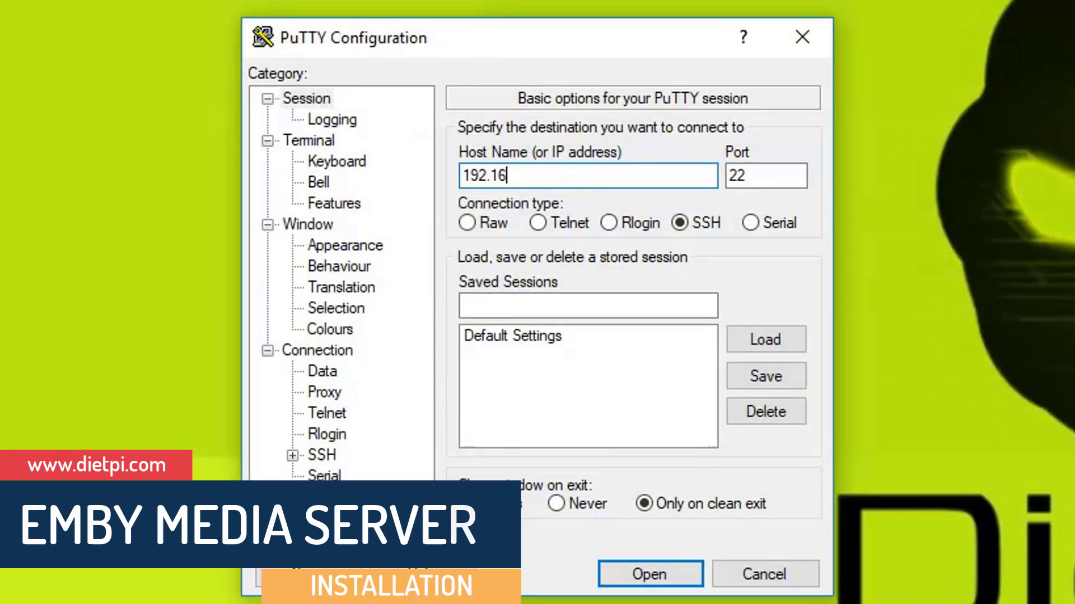
pyautogui.write('8.1.73')
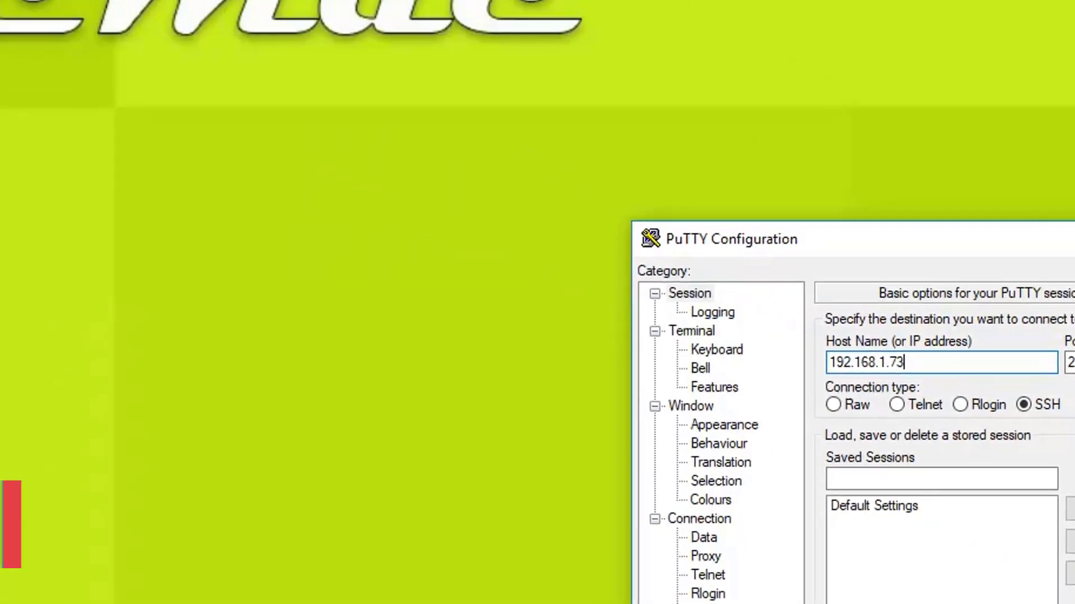
# Connect to 192.168.1.73 over SSH, log in as root and launch dietpi-software.
pyautogui.press('Return')
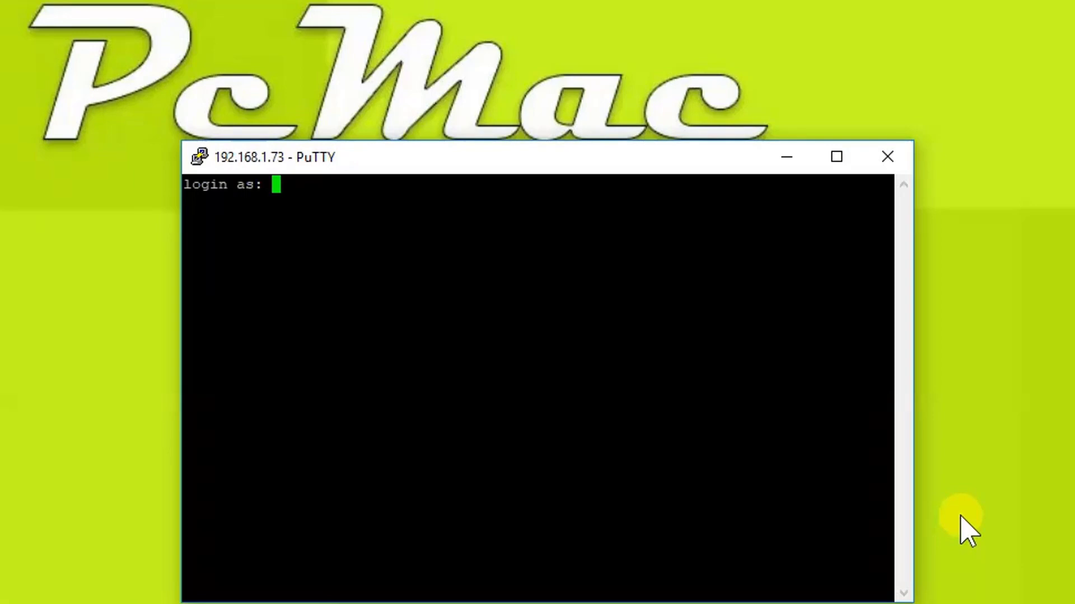
pyautogui.write('root')
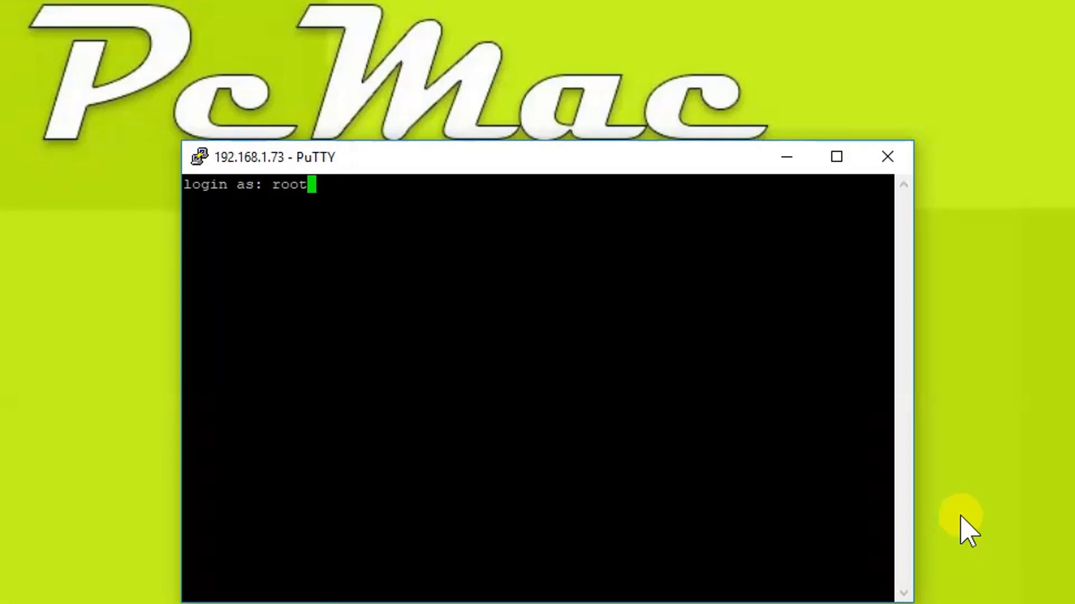
pyautogui.press('Return')
pyautogui.press('Return')
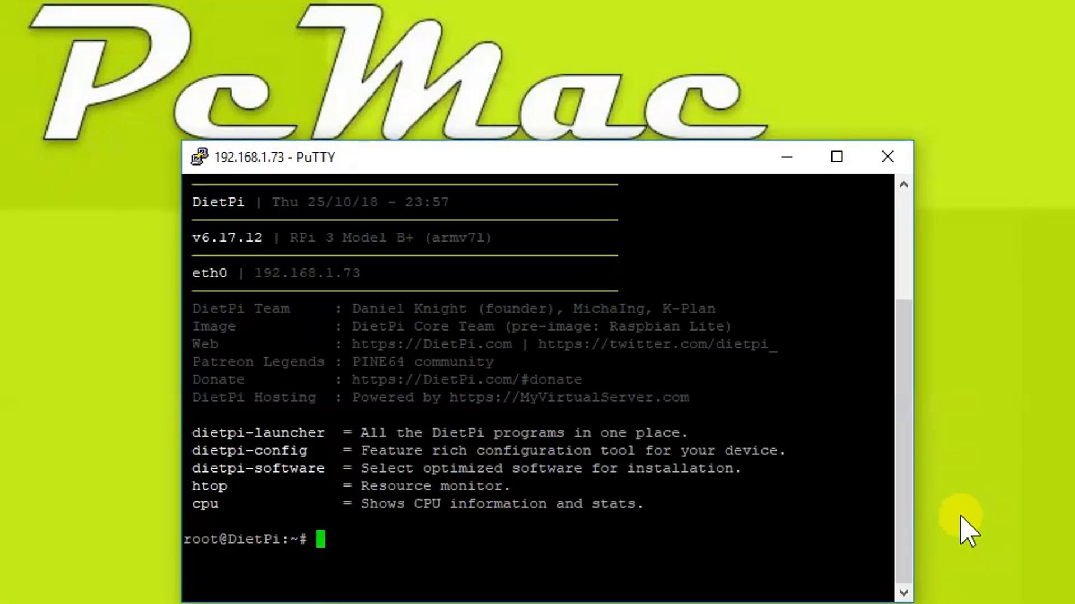
pyautogui.write('d')
pyautogui.write('ietpi-')
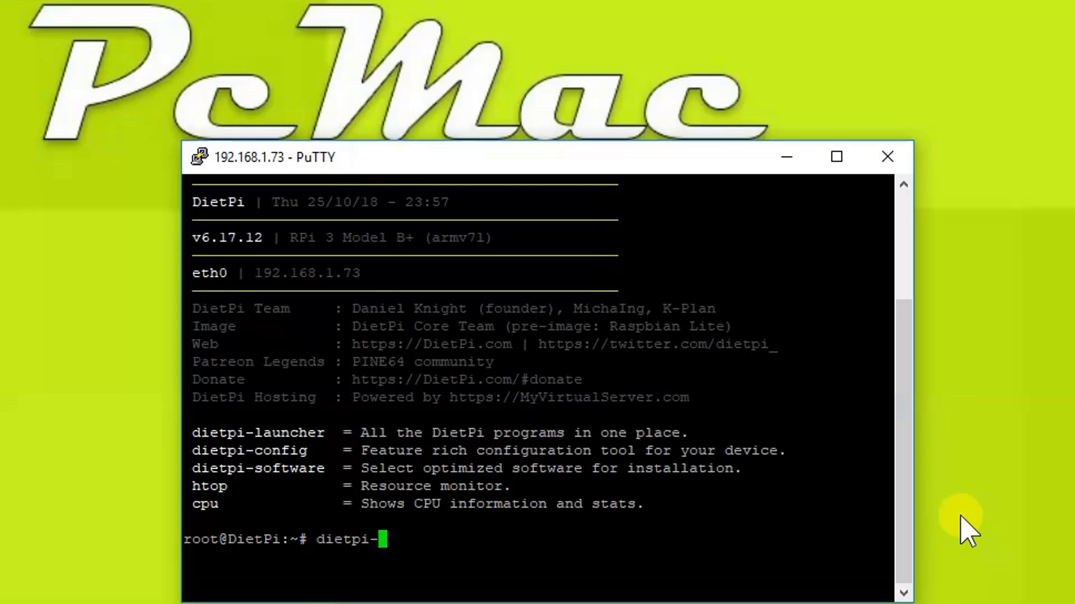
pyautogui.write('software')
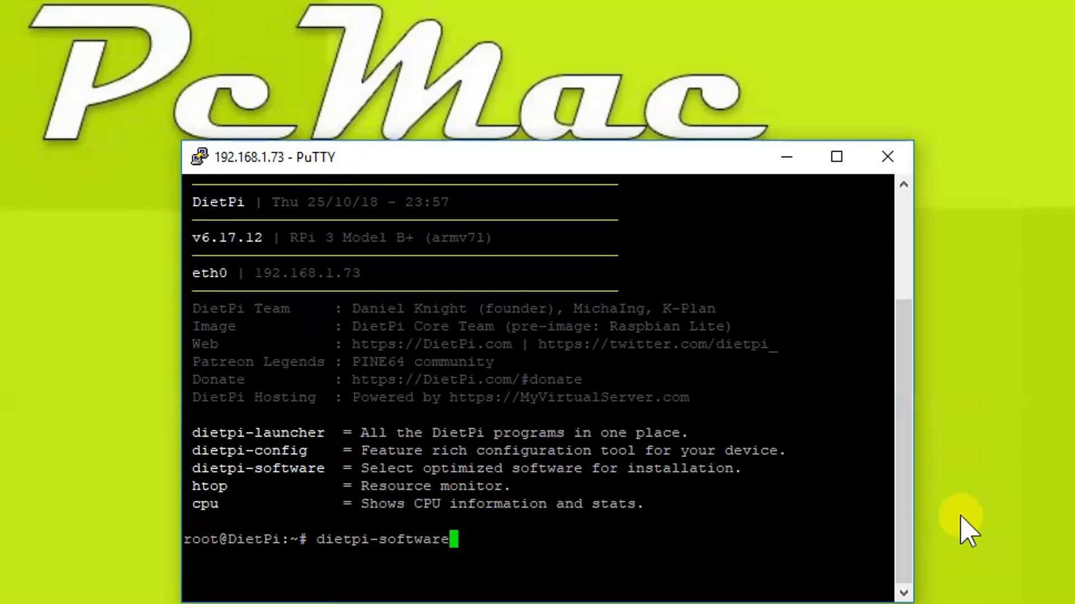
pyautogui.press('Return')
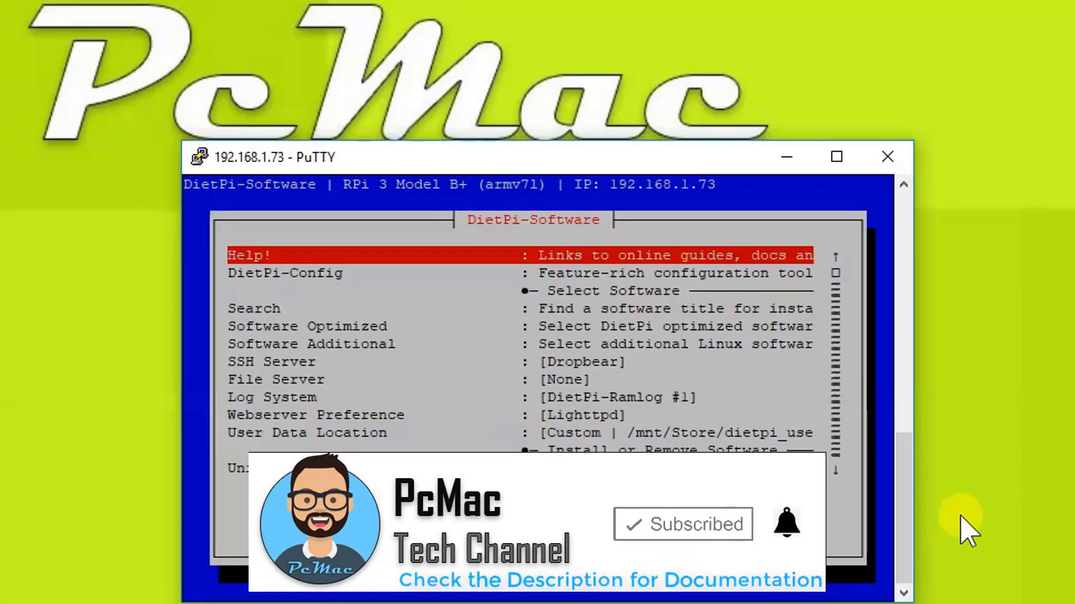
# In Software Optimized, mark 41 Emby Server for installation alongside Plex Media Server.
pyautogui.press('Down')
pyautogui.press('Down')
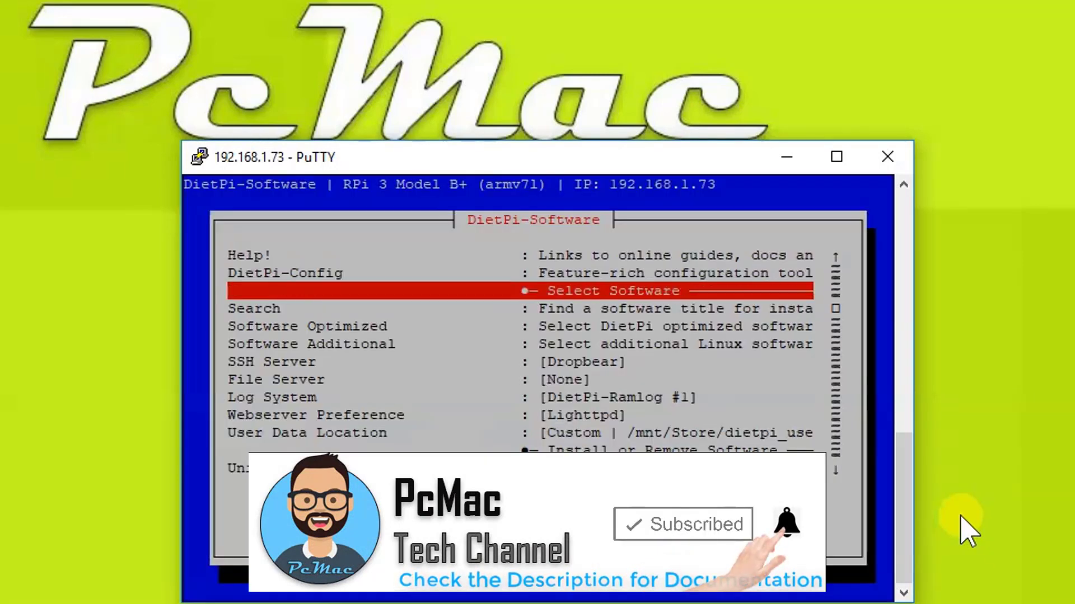
pyautogui.press('Down')
pyautogui.press('Down')
pyautogui.press('Return')
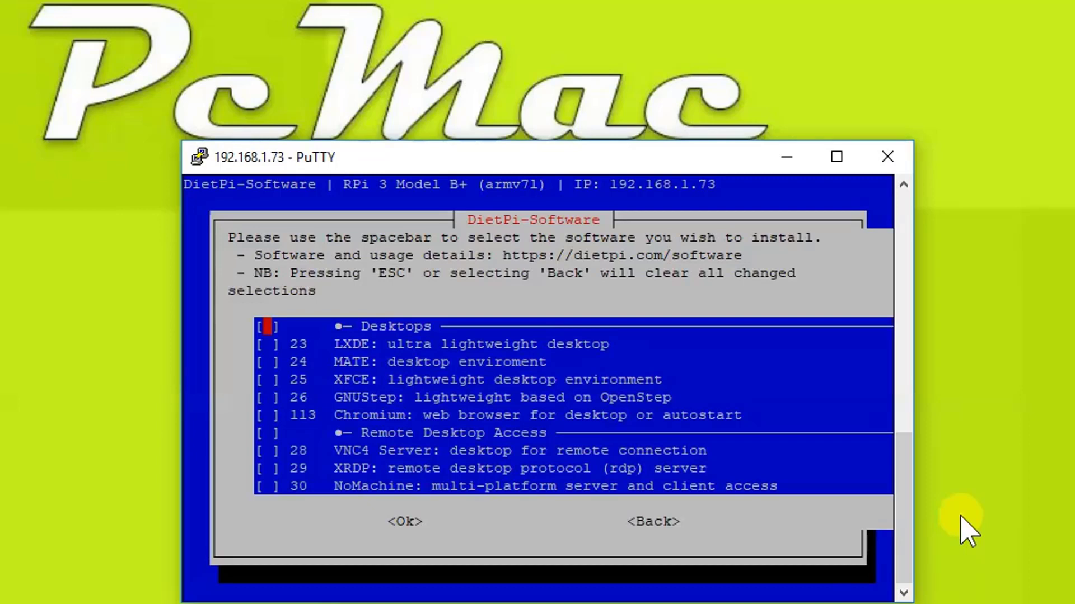
pyautogui.press('Down')
pyautogui.press('Down')
pyautogui.press('Down')
pyautogui.press('Down')
pyautogui.press('Down')
pyautogui.press('Down')
pyautogui.press('Down')
pyautogui.press('Down')
pyautogui.press('Down')
pyautogui.press('Down')
pyautogui.press('Down')
pyautogui.press('Down')
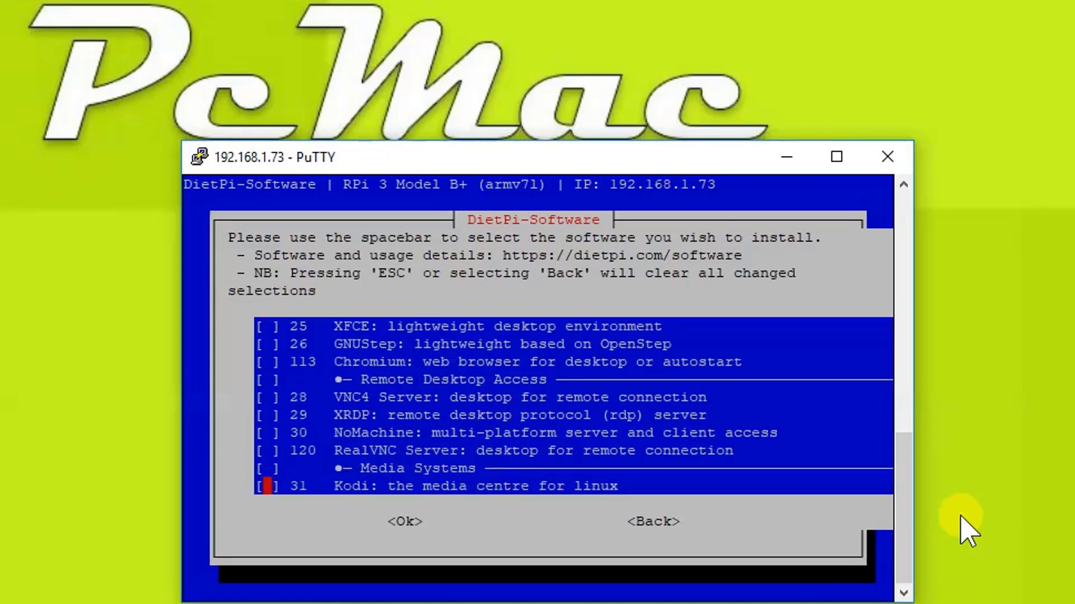
pyautogui.press('Down')
pyautogui.press('Down')
pyautogui.press('Down')
pyautogui.press('Down')
pyautogui.press('Down')
pyautogui.press('Down')
pyautogui.press('Down')
pyautogui.press('Down')
pyautogui.press('Down')
pyautogui.press('Down')
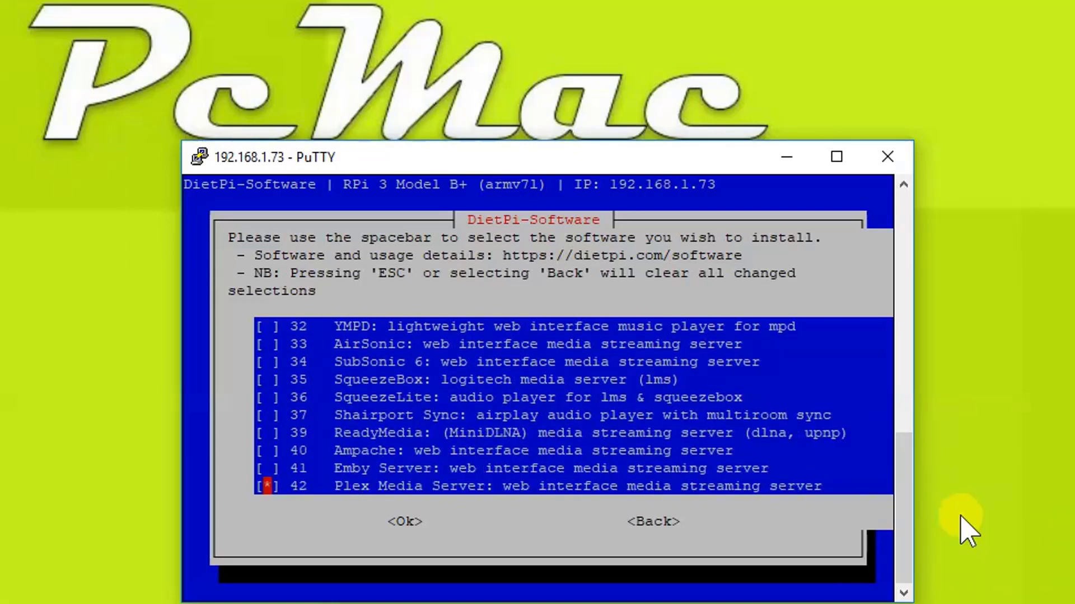
pyautogui.press('Up')
pyautogui.press('Tab')
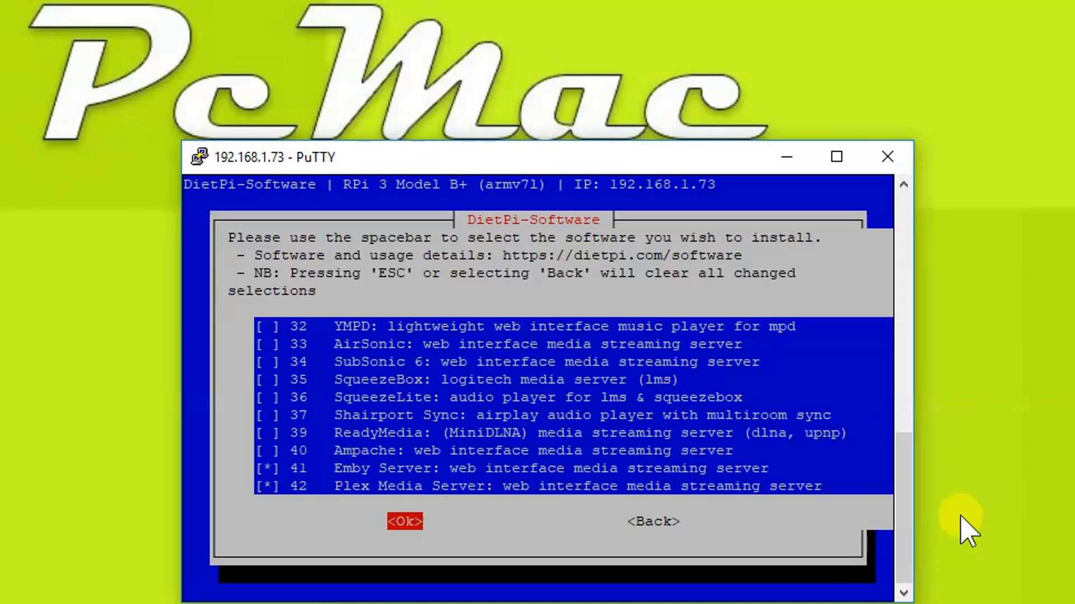
# Confirm the selection, choose Install and agree to begin installing Emby Server.
pyautogui.press('Return')
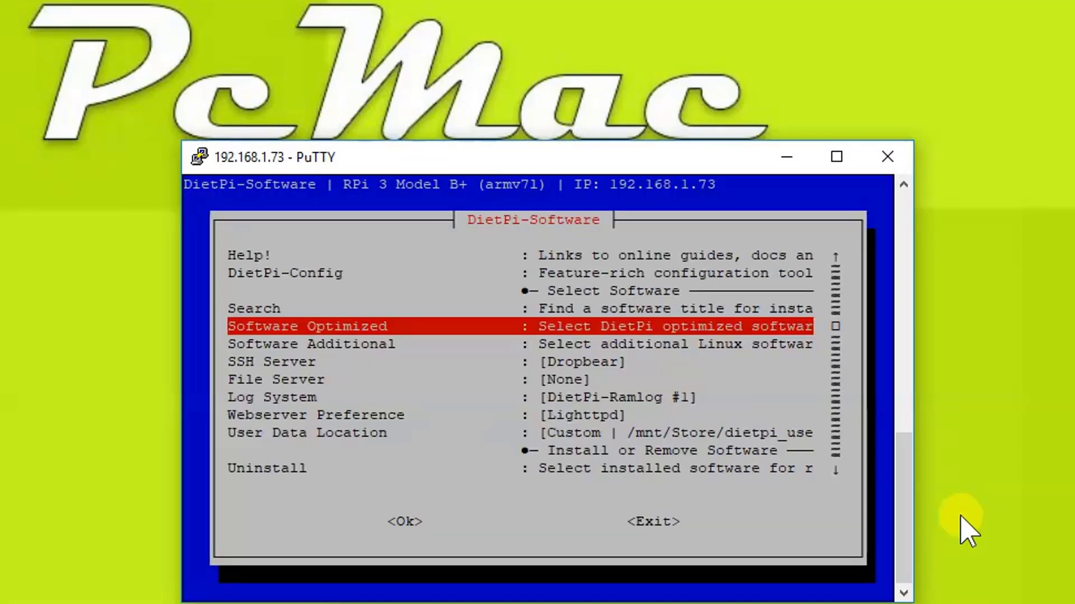
pyautogui.press('Down')
pyautogui.press('Down')
pyautogui.press('Down')
pyautogui.press('Down')
pyautogui.press('Down')
pyautogui.press('Down')
pyautogui.press('Down')
pyautogui.press('Down')
pyautogui.press('Down')
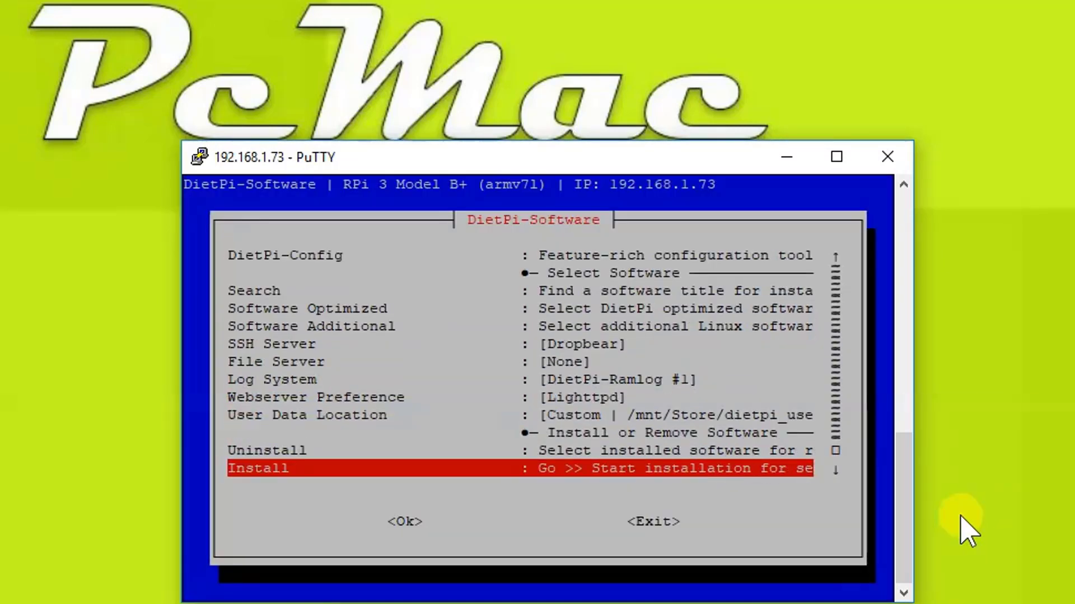
pyautogui.press('Tab')
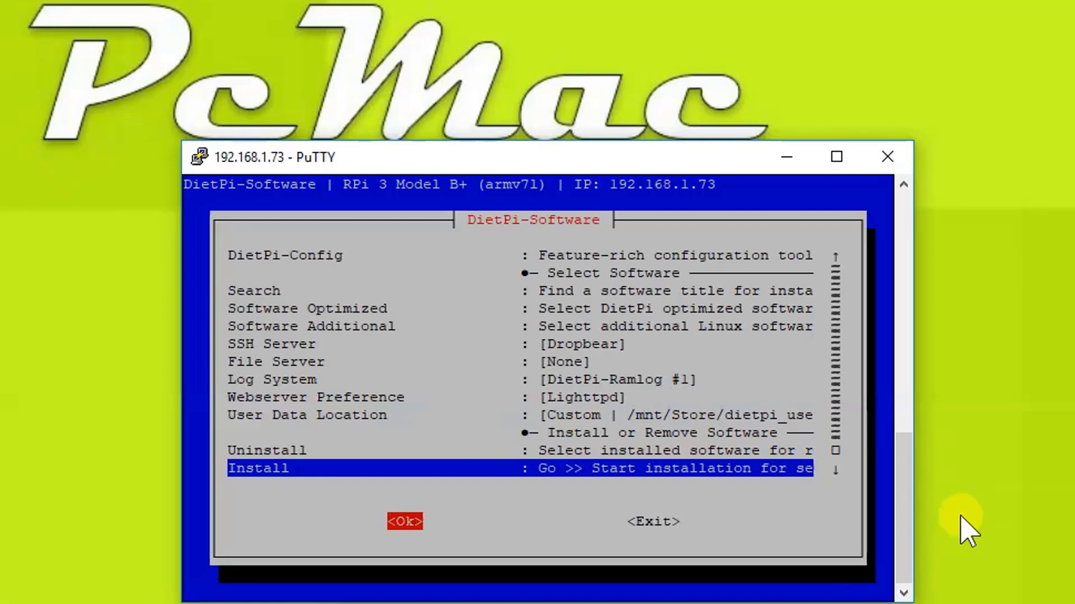
pyautogui.press('Return')
pyautogui.press('Tab')
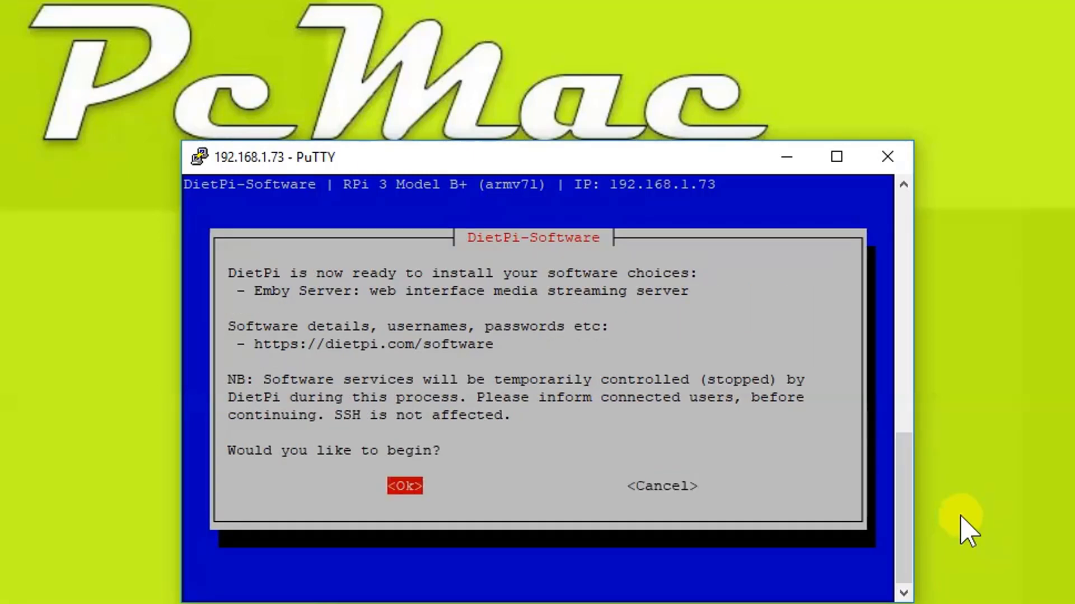
pyautogui.press('Return')
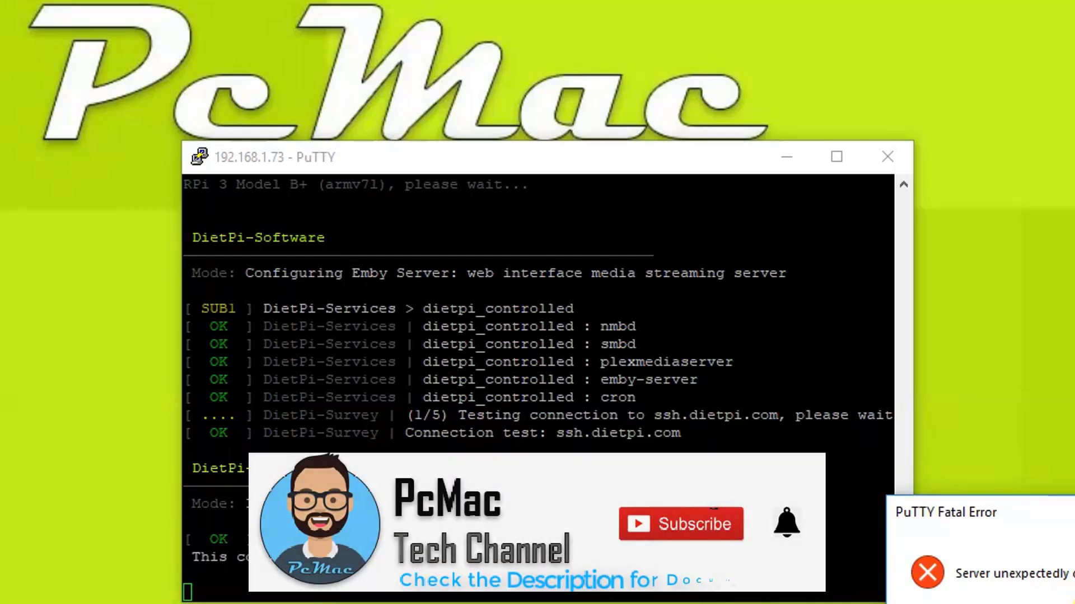
# Restart the dropped PuTTY session to 192.168.1.73 as root, then bring up a Run prompt for its share.
pyautogui.press('Return')
pyautogui.click(267, 173)
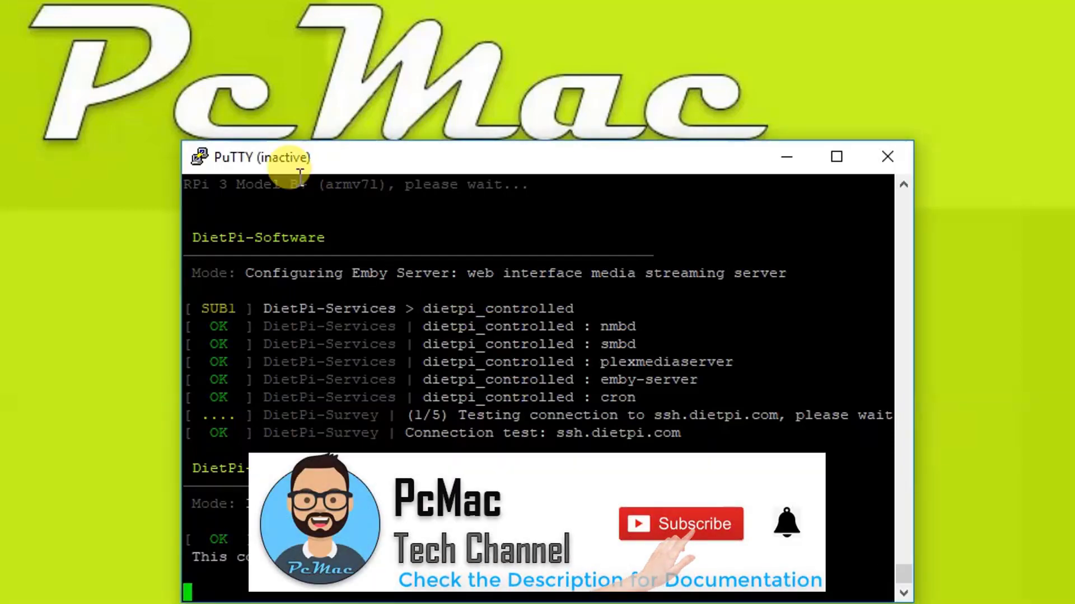
pyautogui.rightClick(263, 164)
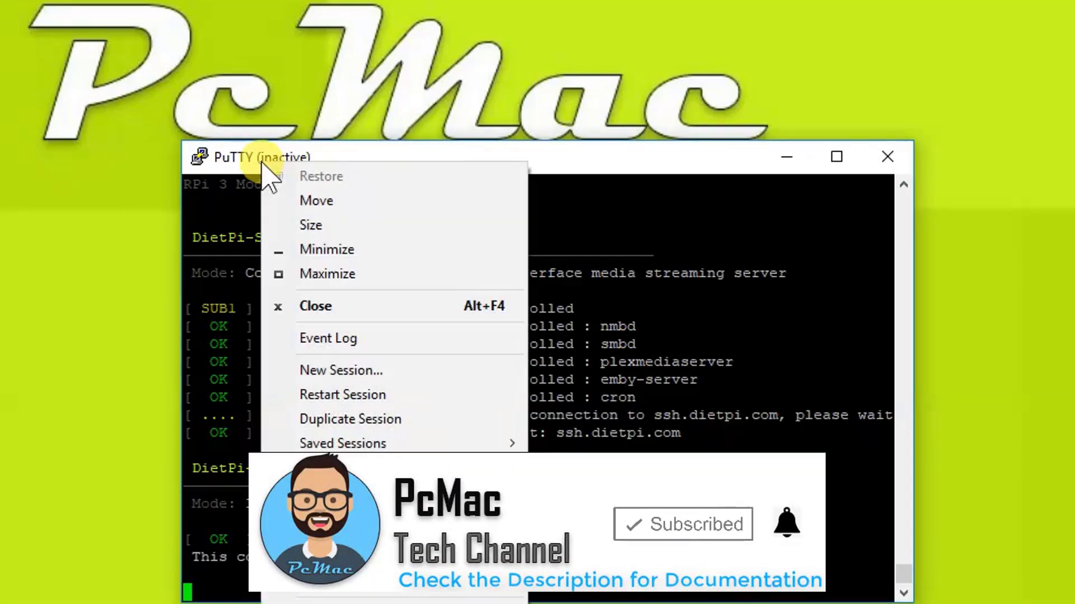
pyautogui.click(344, 397)
pyautogui.write('root')
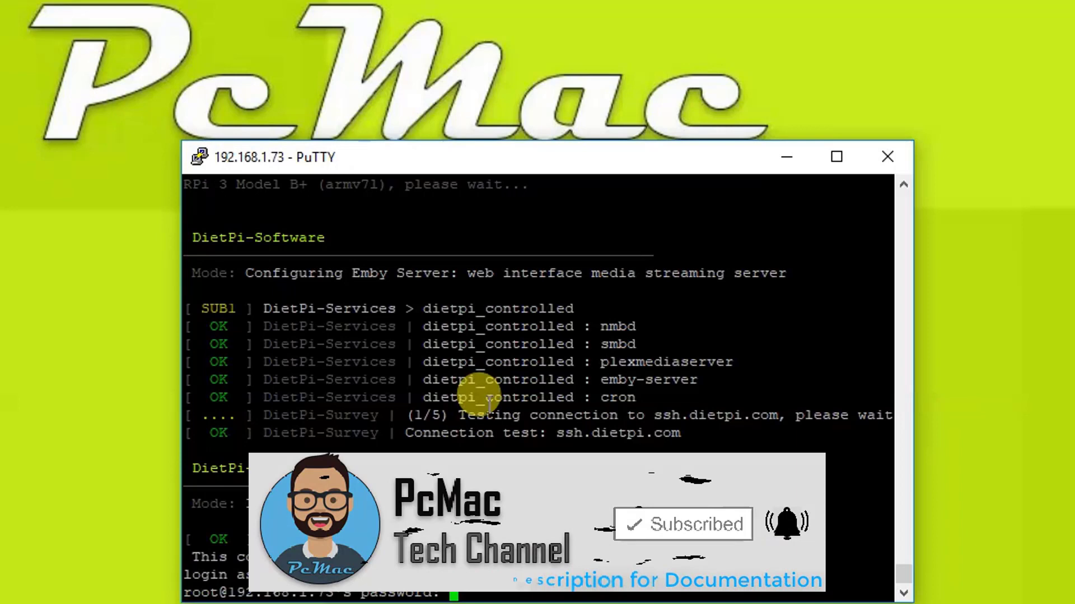
pyautogui.press('Return')
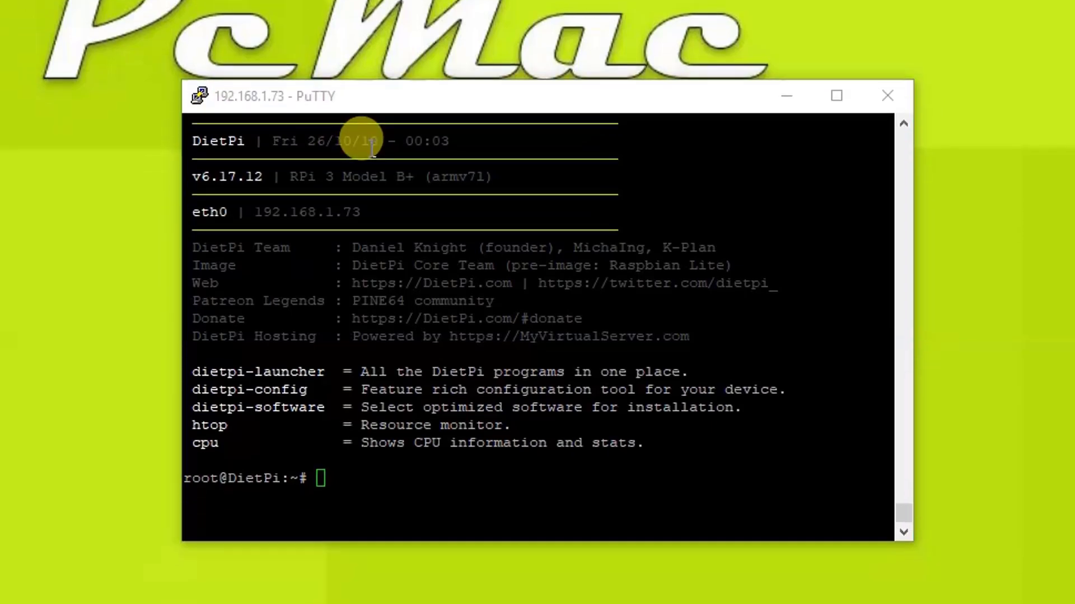
pyautogui.press('super+r')
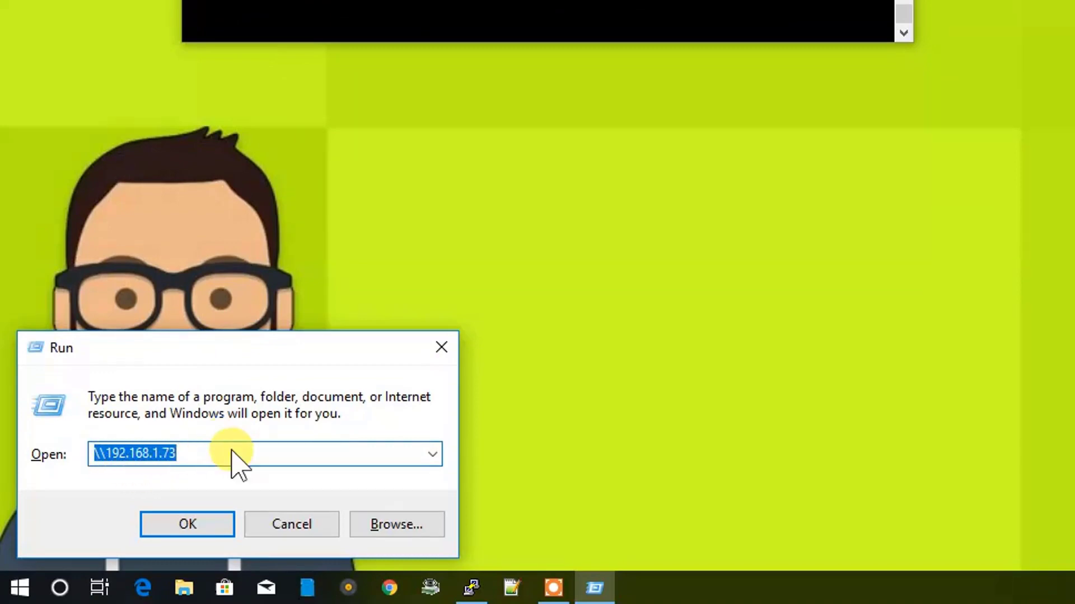
# Browse the \\192.168.1.73 dietpi share through its Video, Pictures and Music folders.
pyautogui.press('Return')
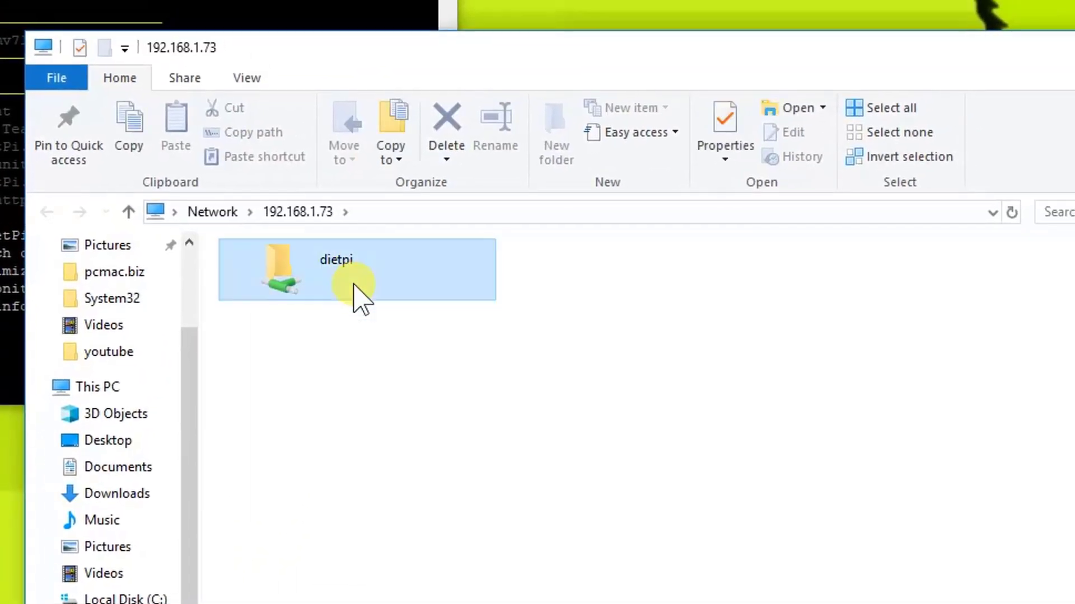
pyautogui.doubleClick(353, 294)
pyautogui.doubleClick(285, 351)
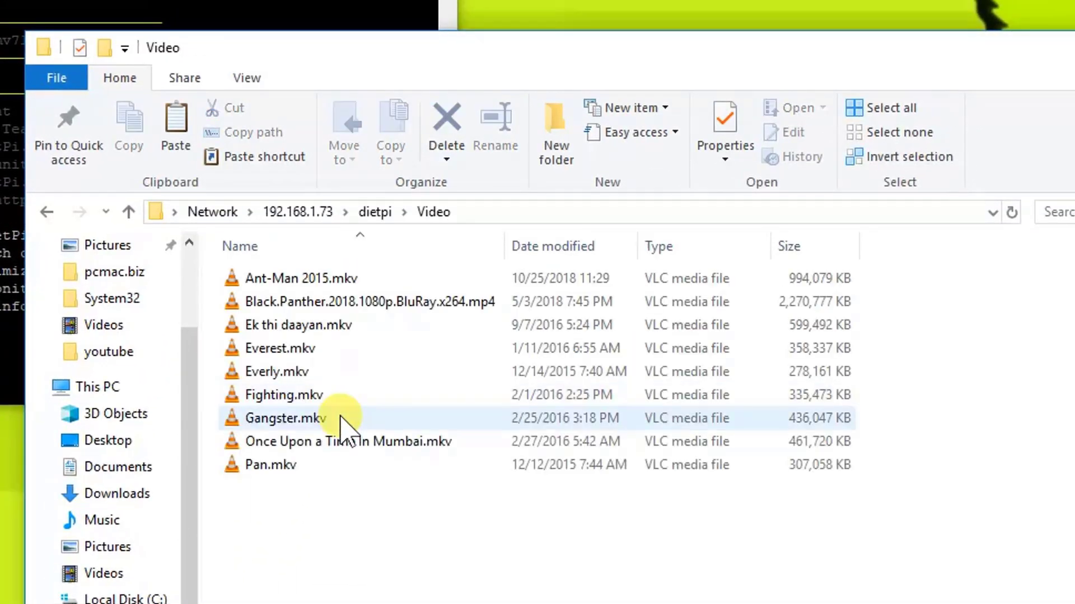
pyautogui.moveTo(101, 336)
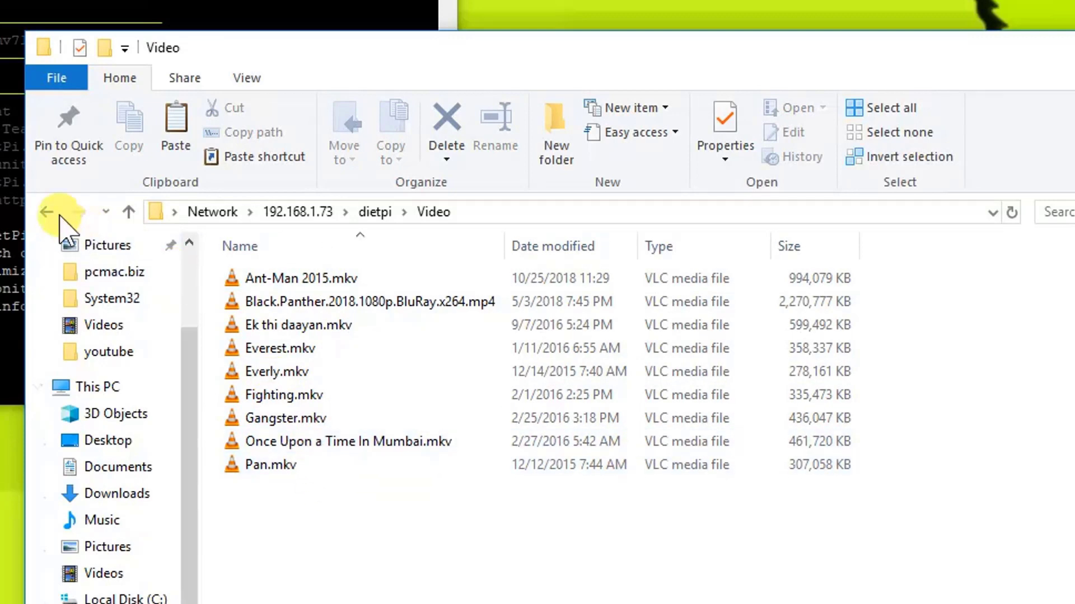
pyautogui.click(48, 213)
pyautogui.doubleClick(286, 326)
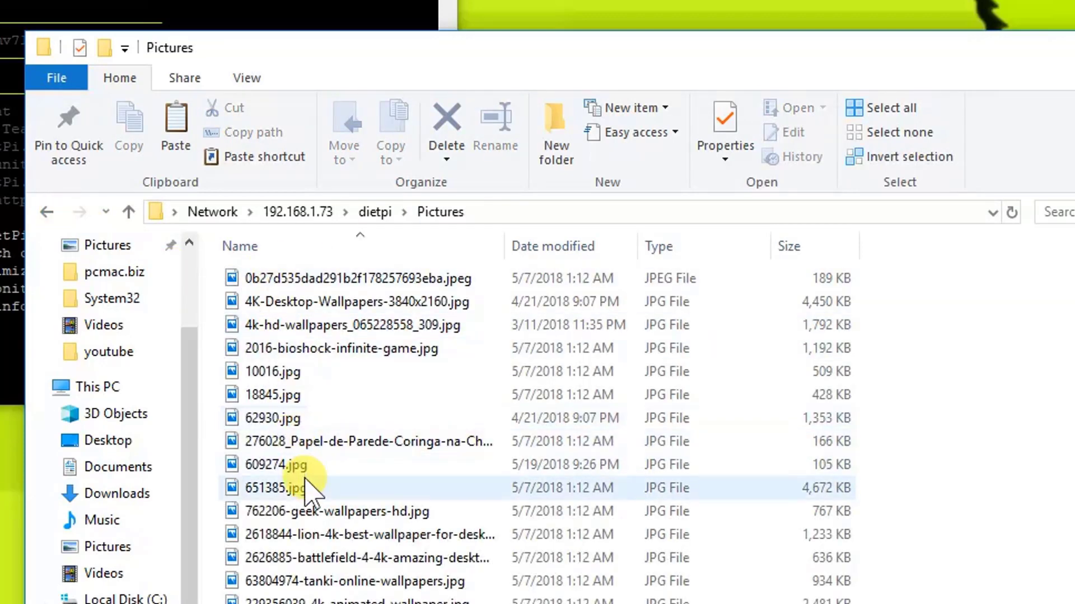
pyautogui.click(48, 213)
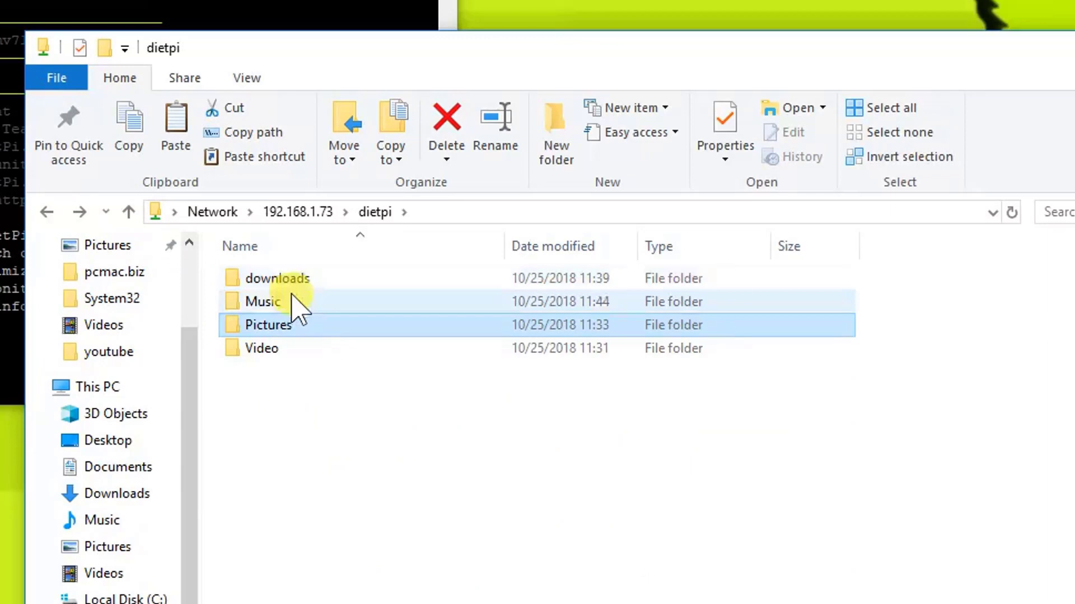
pyautogui.doubleClick(287, 304)
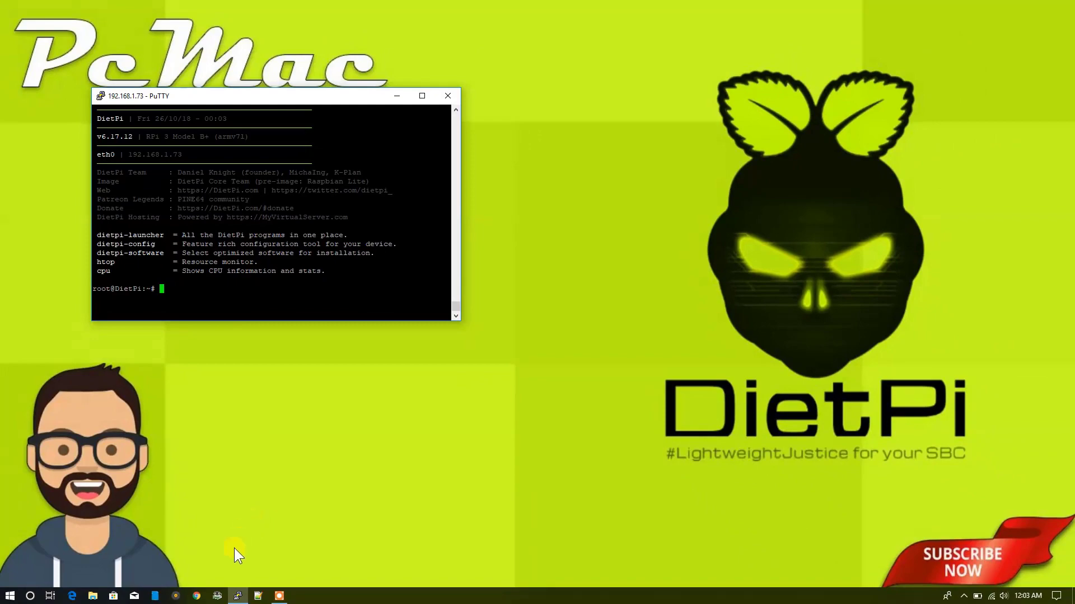
# Load the Emby setup wizard at 192.168.1.73:8096 in Chrome.
pyautogui.click(196, 595)
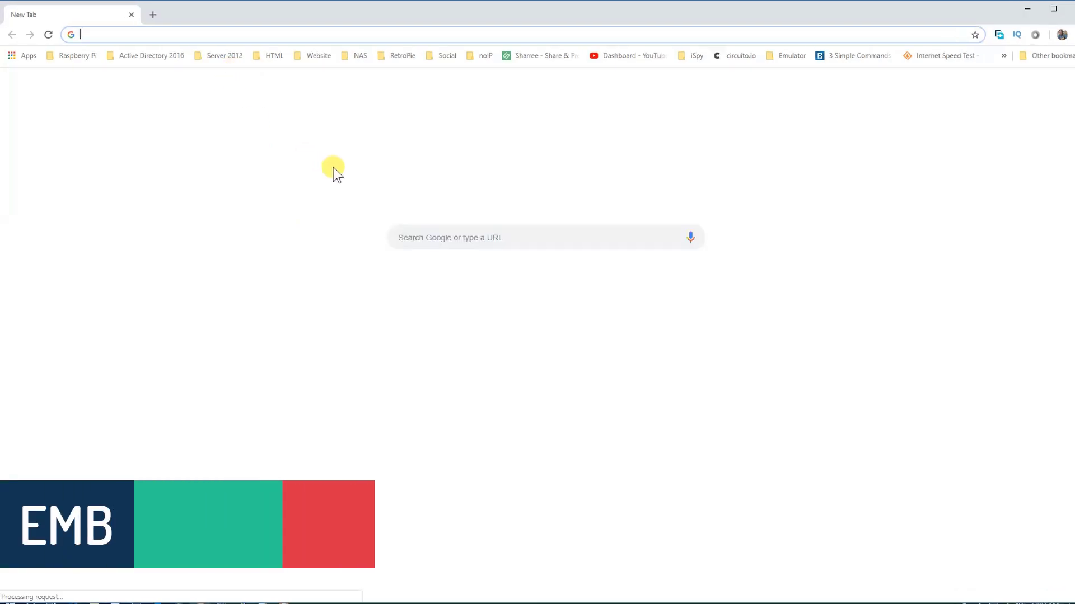
pyautogui.write('192.168.1.87')
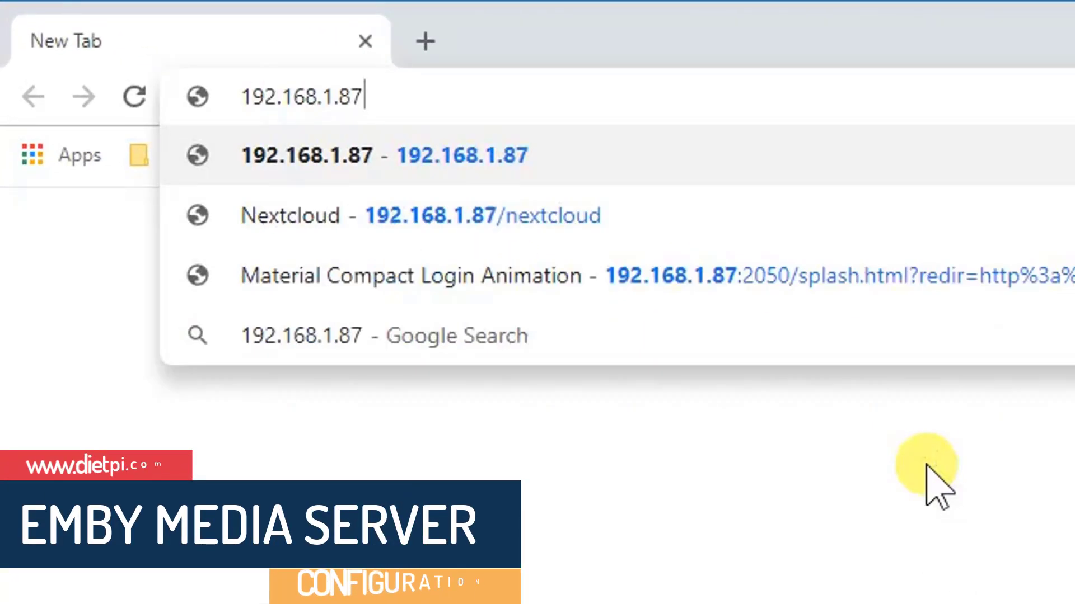
pyautogui.press('BackSpace')
pyautogui.press('BackSpace')
pyautogui.write('7')
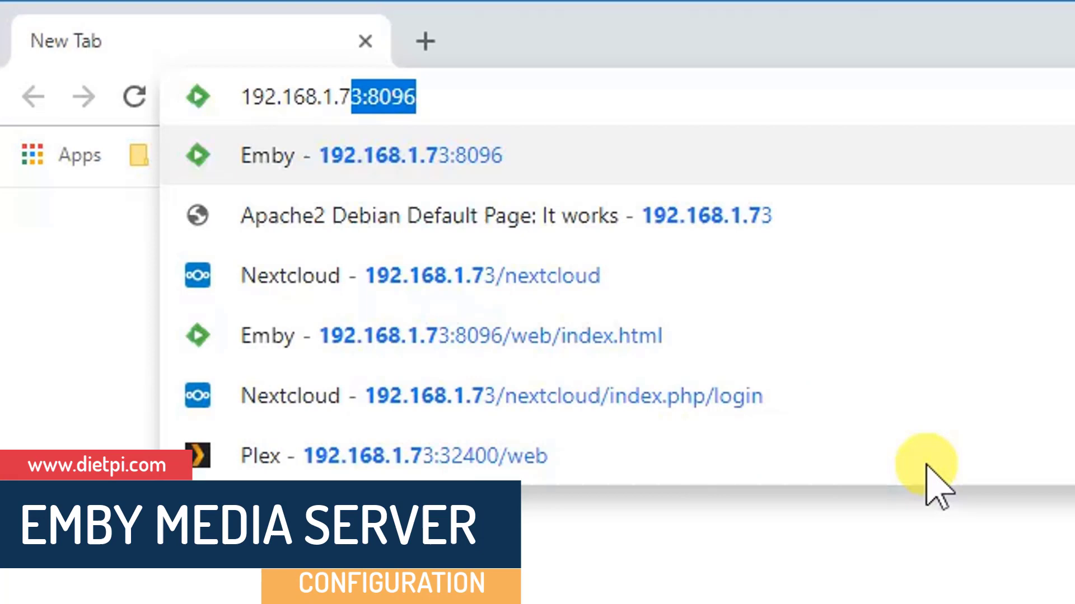
pyautogui.write('3:')
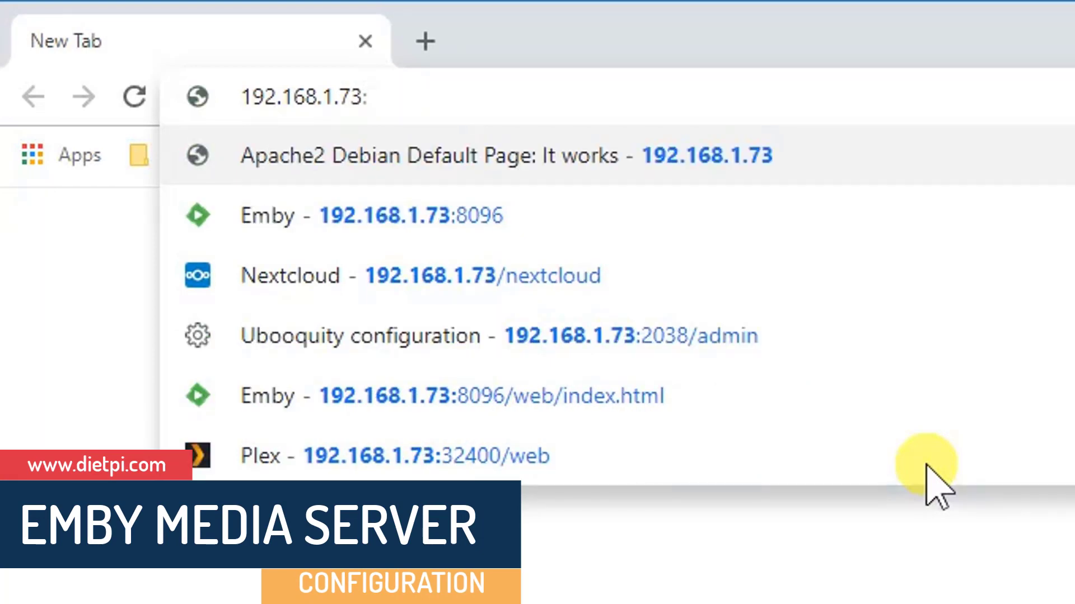
pyautogui.write('8096')
pyautogui.press('Return')
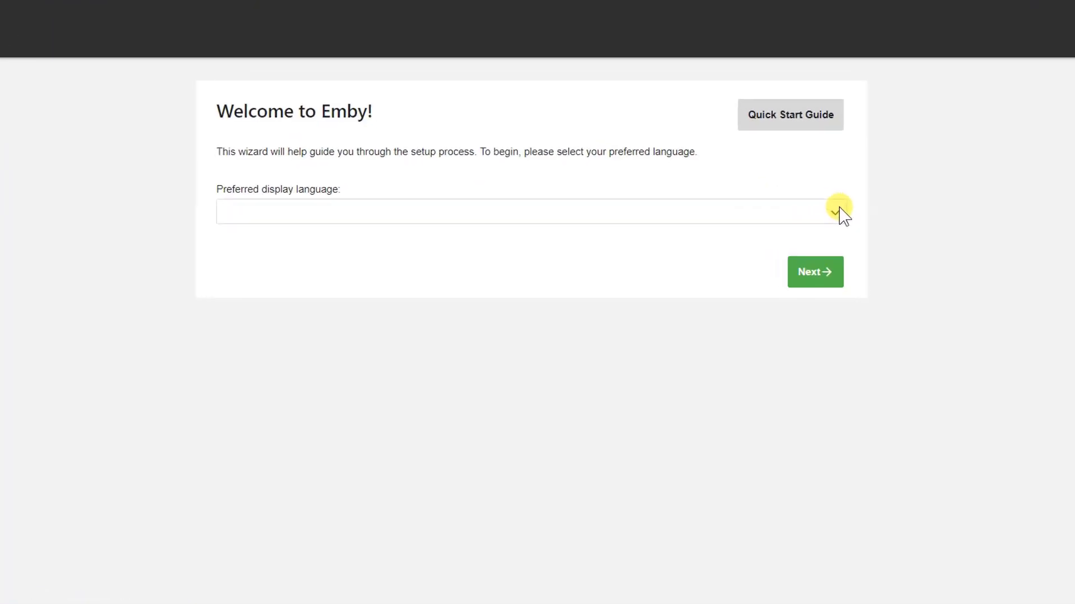
# Choose English (United States) as display language and enter PcMac as the first user's name.
pyautogui.click(950, 199)
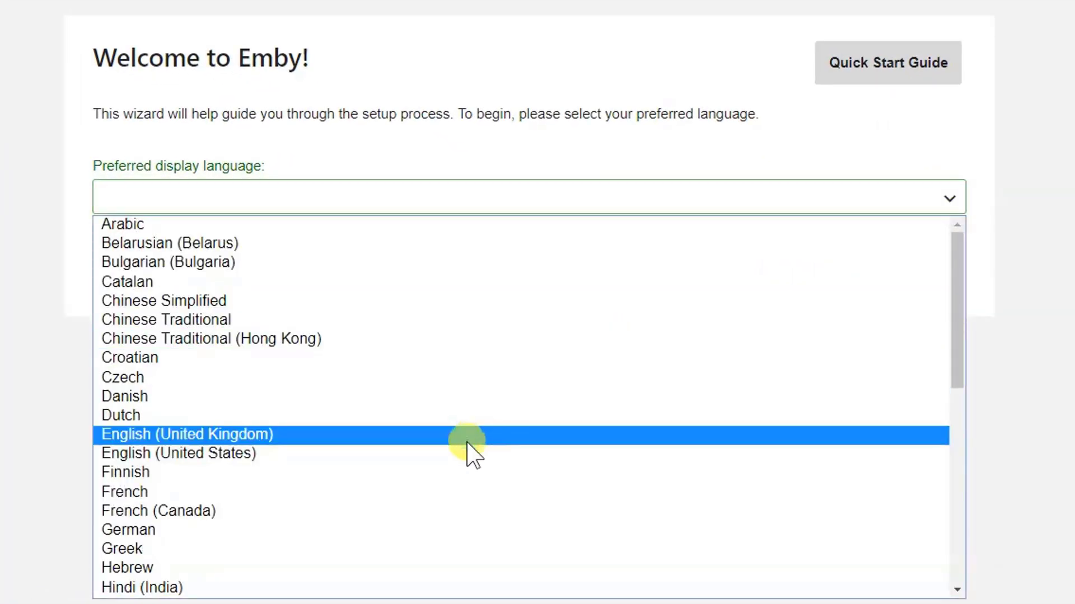
pyautogui.click(451, 454)
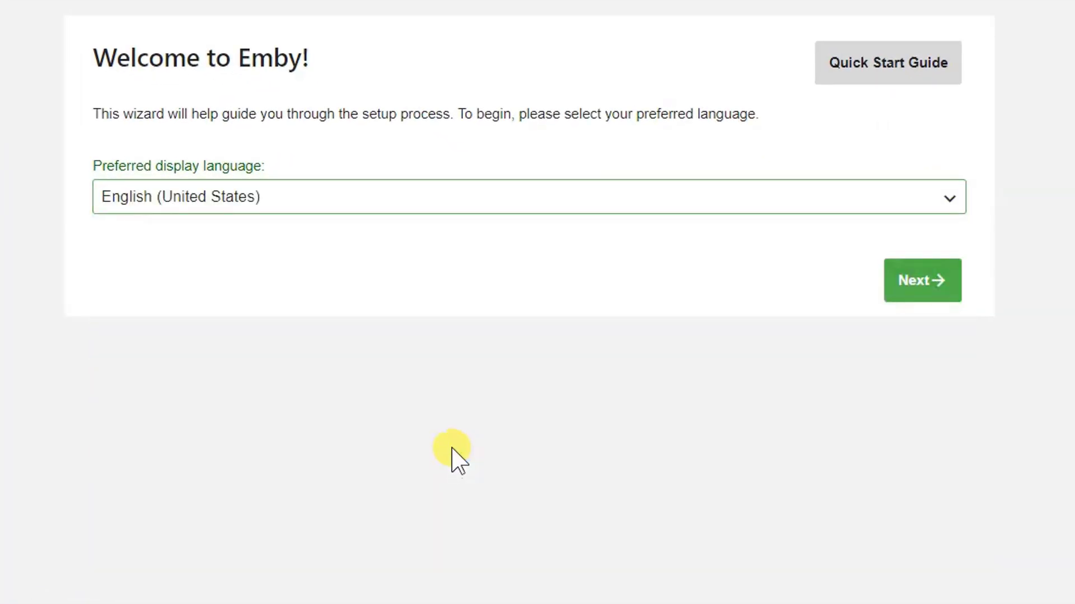
pyautogui.click(912, 294)
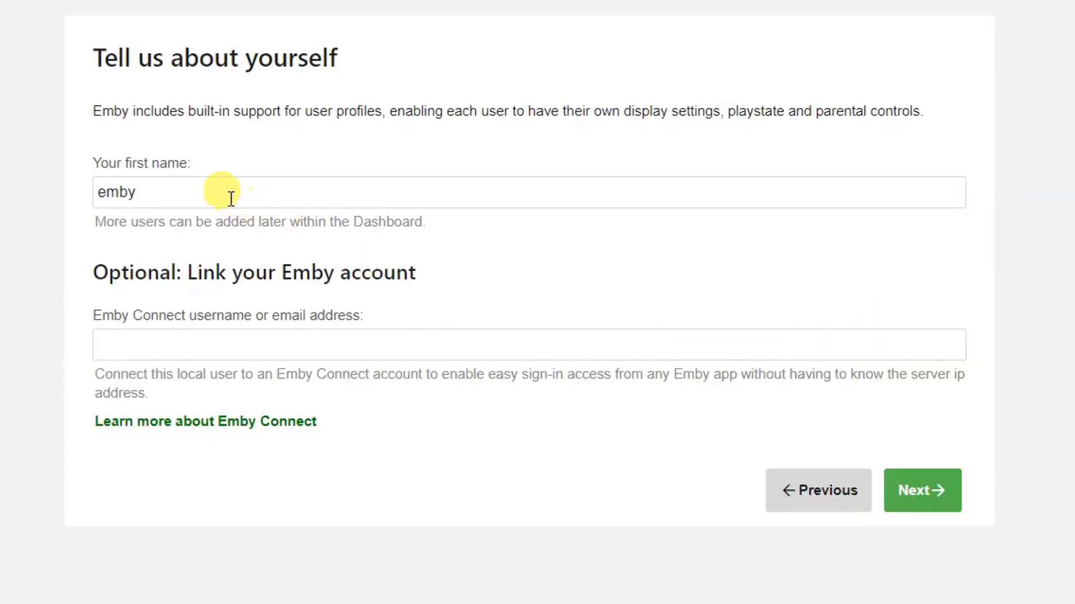
pyautogui.doubleClick(230, 198)
pyautogui.write('PcMac')
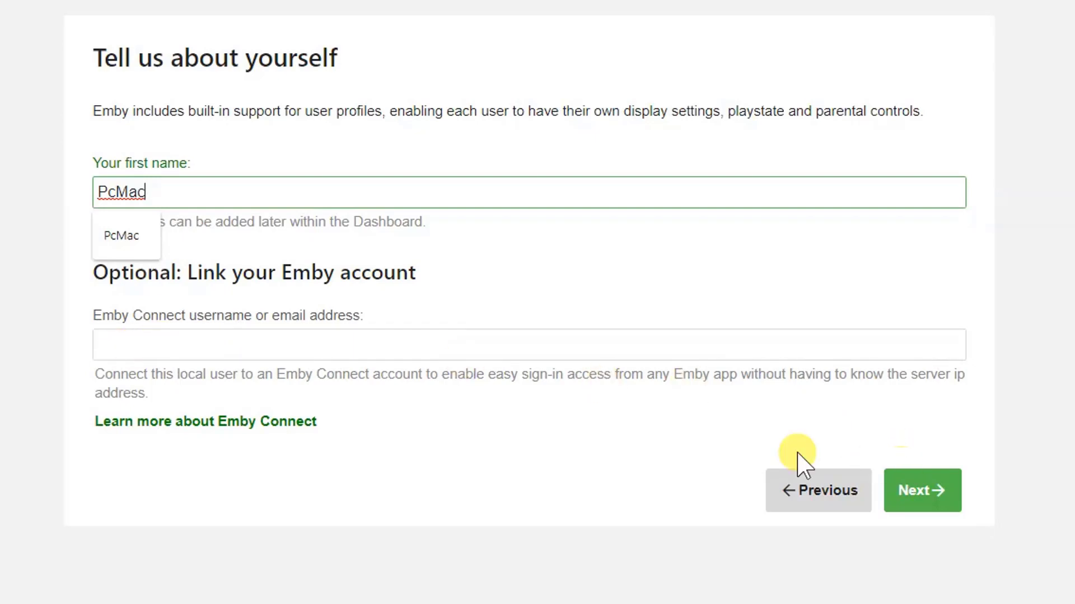
pyautogui.click(943, 495)
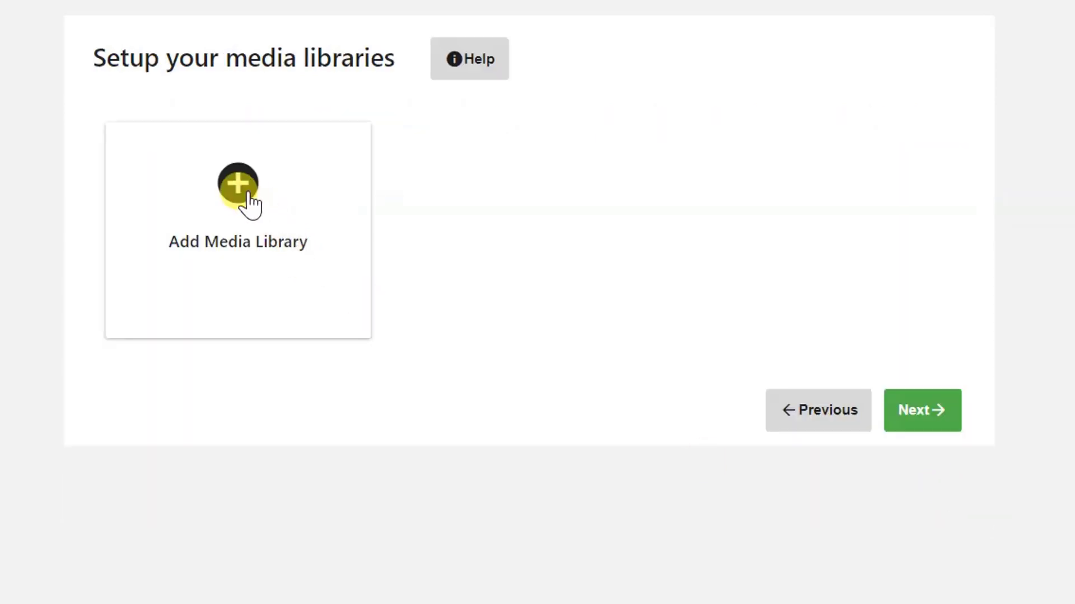
# Add a Movies media library with /mnt/Store/dietpi_userdata/Video as its folder.
pyautogui.click(239, 187)
pyautogui.click(880, 139)
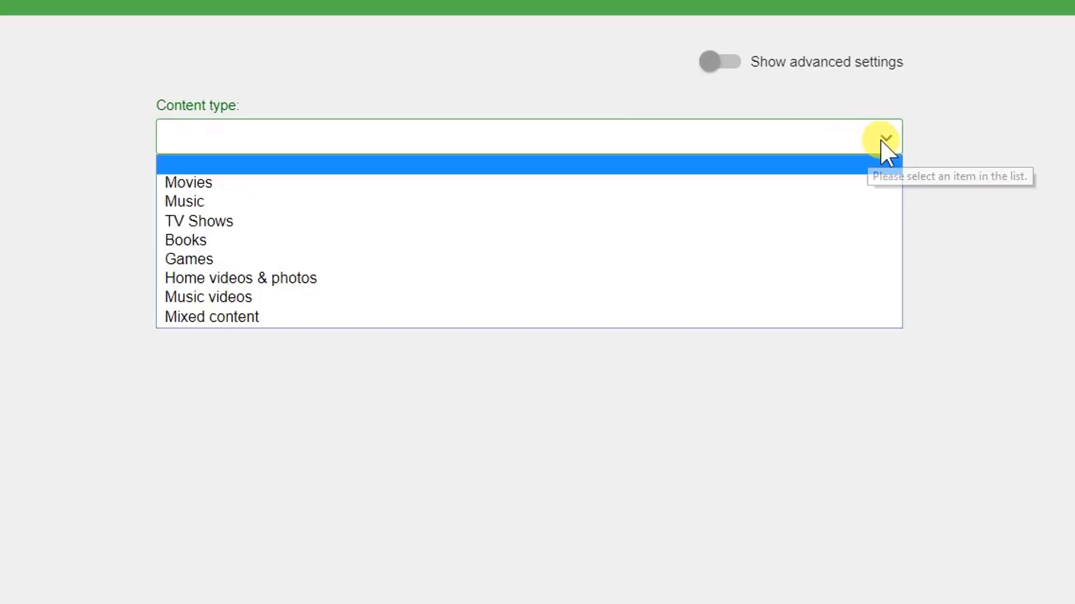
pyautogui.click(321, 183)
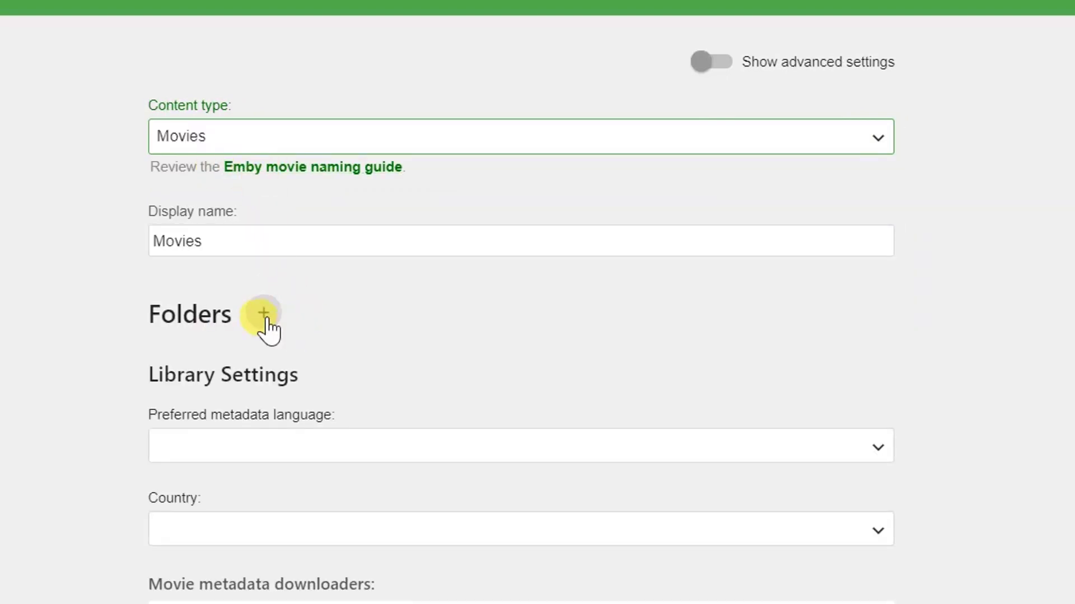
pyautogui.click(264, 319)
pyautogui.scroll(-2, 697, 366)
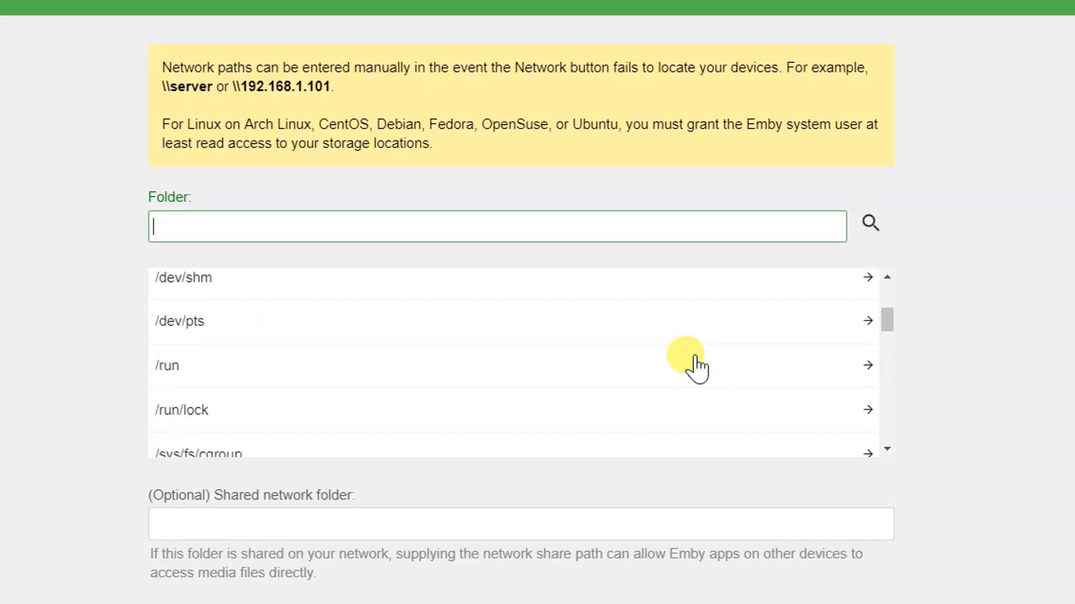
pyautogui.scroll(-2, 697, 367)
pyautogui.scroll(-2, 684, 371)
pyautogui.scroll(-3, 684, 372)
pyautogui.scroll(-2, 684, 371)
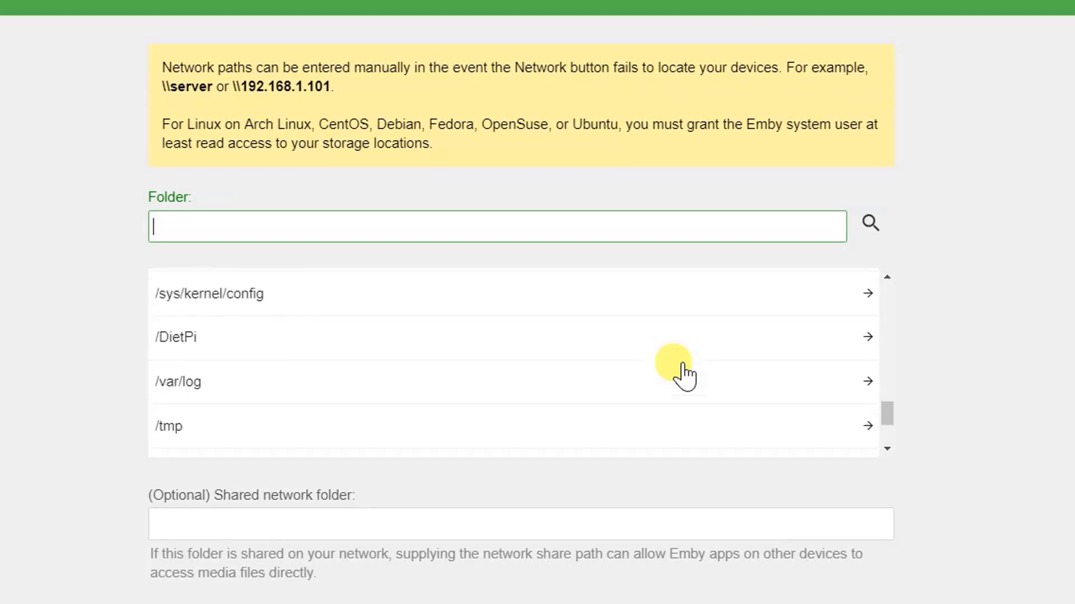
pyautogui.scroll(2, 684, 371)
pyautogui.scroll(2, 684, 373)
pyautogui.scroll(2, 684, 372)
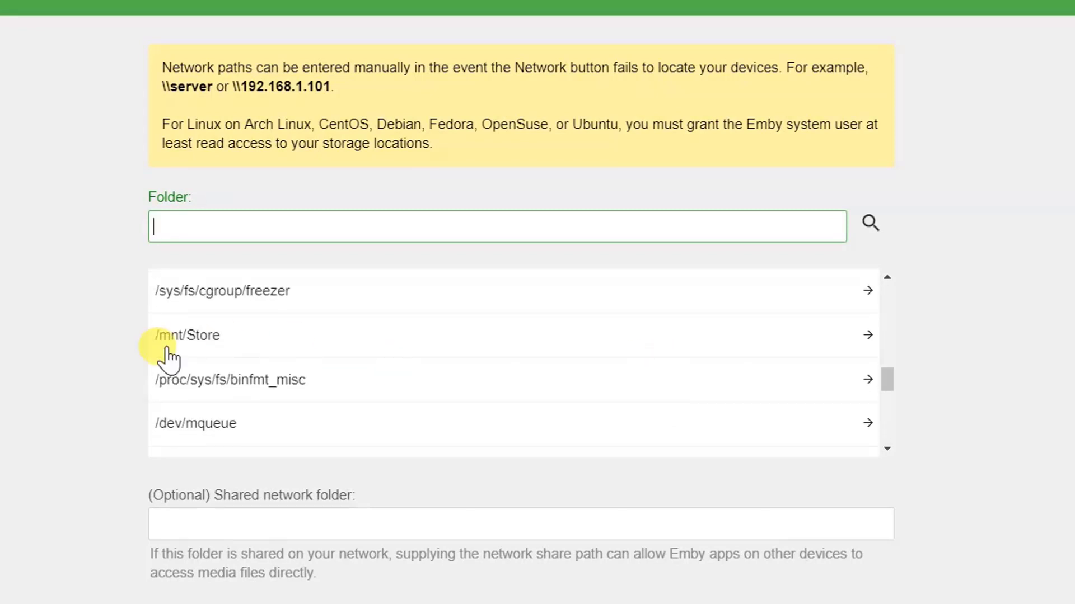
pyautogui.click(202, 338)
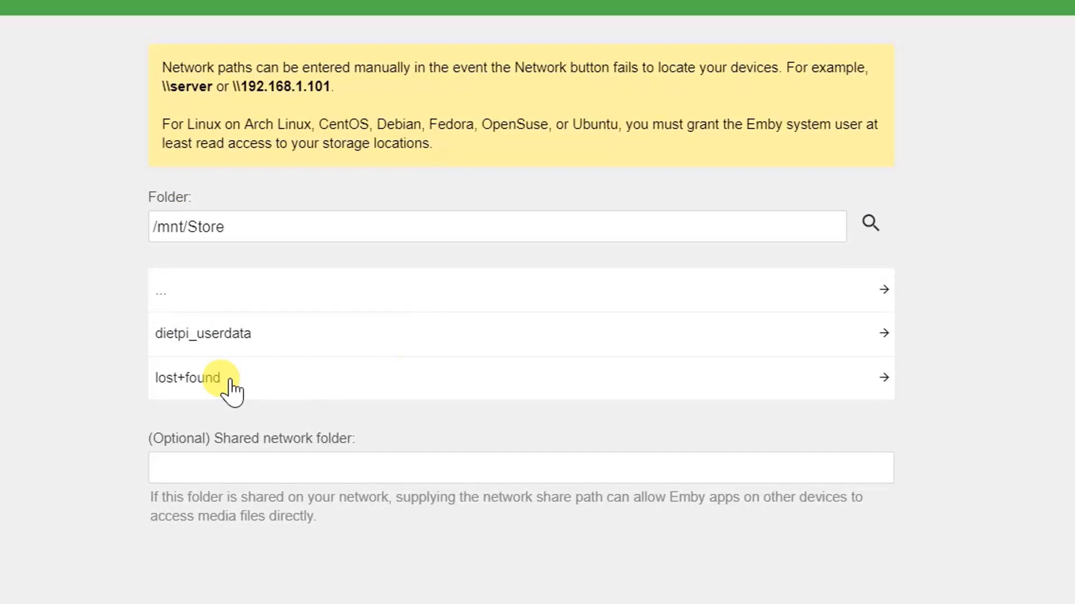
pyautogui.click(231, 352)
pyautogui.scroll(-2, 739, 376)
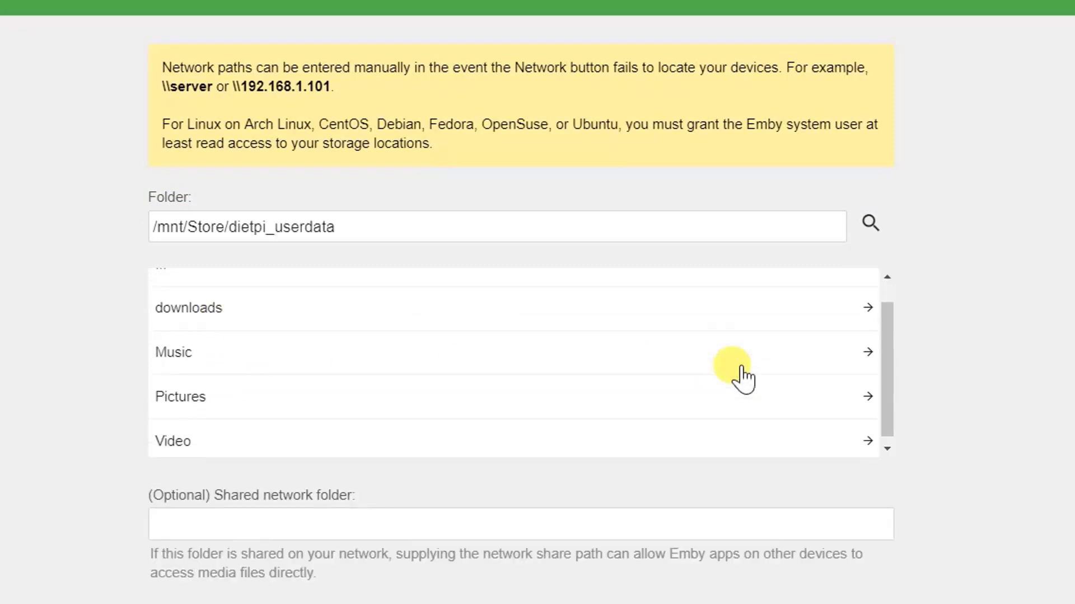
pyautogui.click(252, 433)
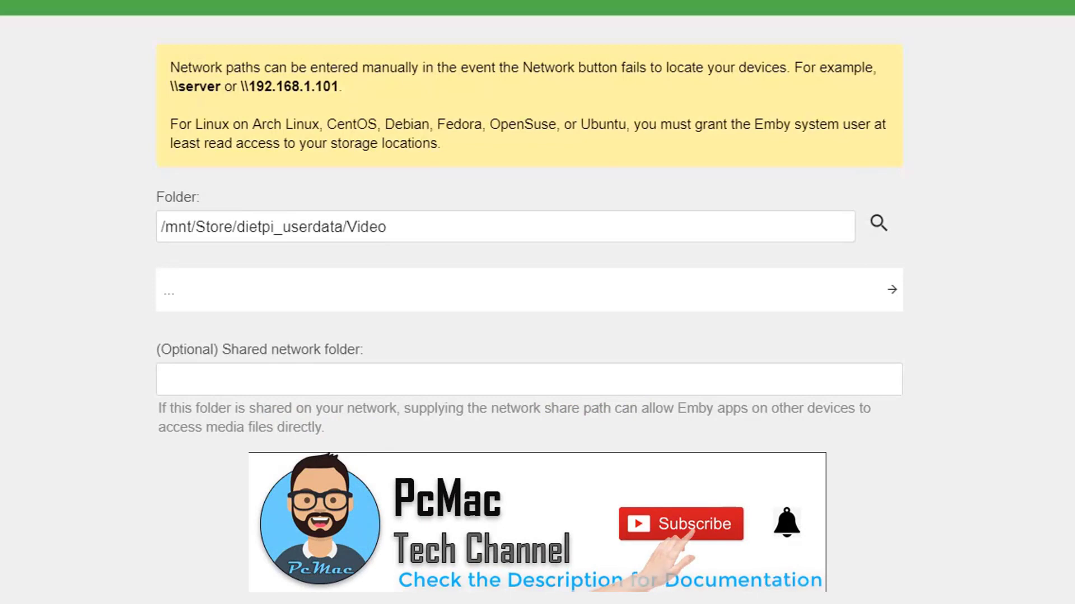
pyautogui.click(485, 457)
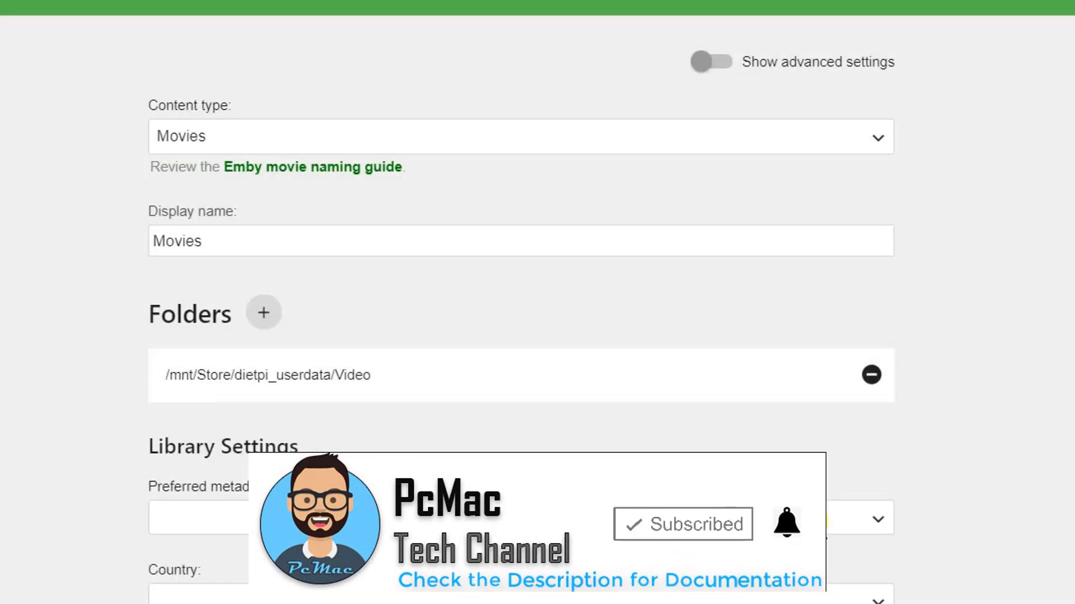
# Keep English metadata, set country India, enable The Open Movie Database and English subtitle downloads.
pyautogui.click(877, 520)
pyautogui.scroll(-2, 450, 357)
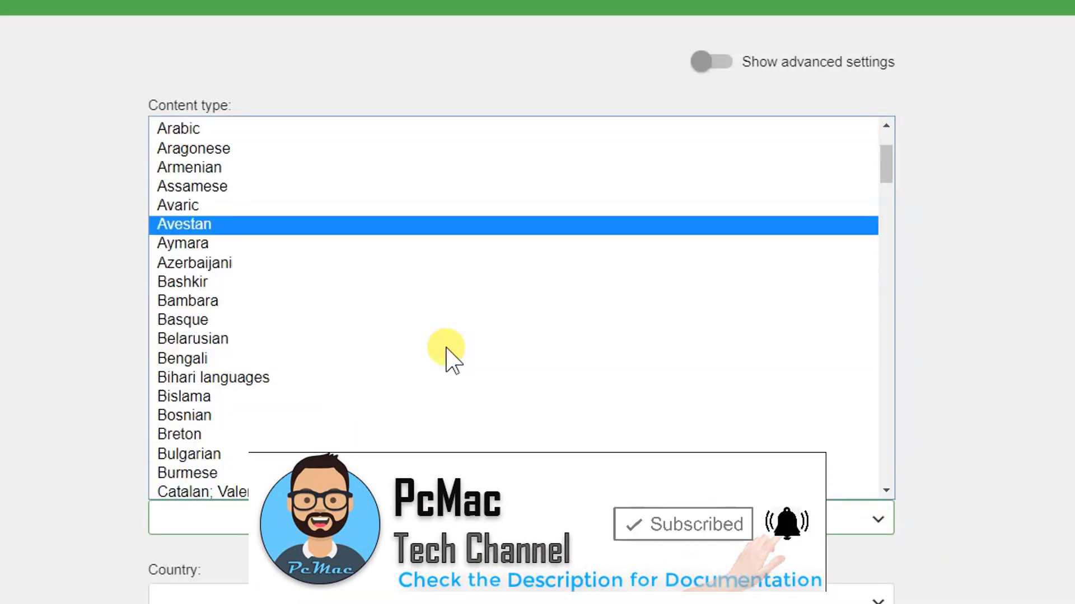
pyautogui.scroll(-10, 449, 357)
pyautogui.scroll(3, 269, 294)
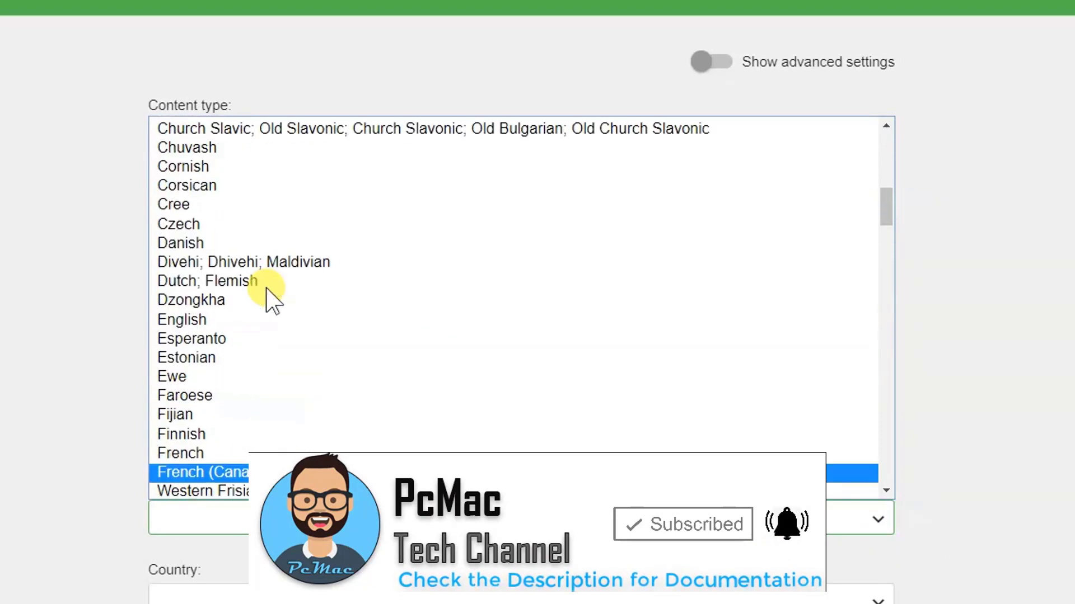
pyautogui.click(206, 321)
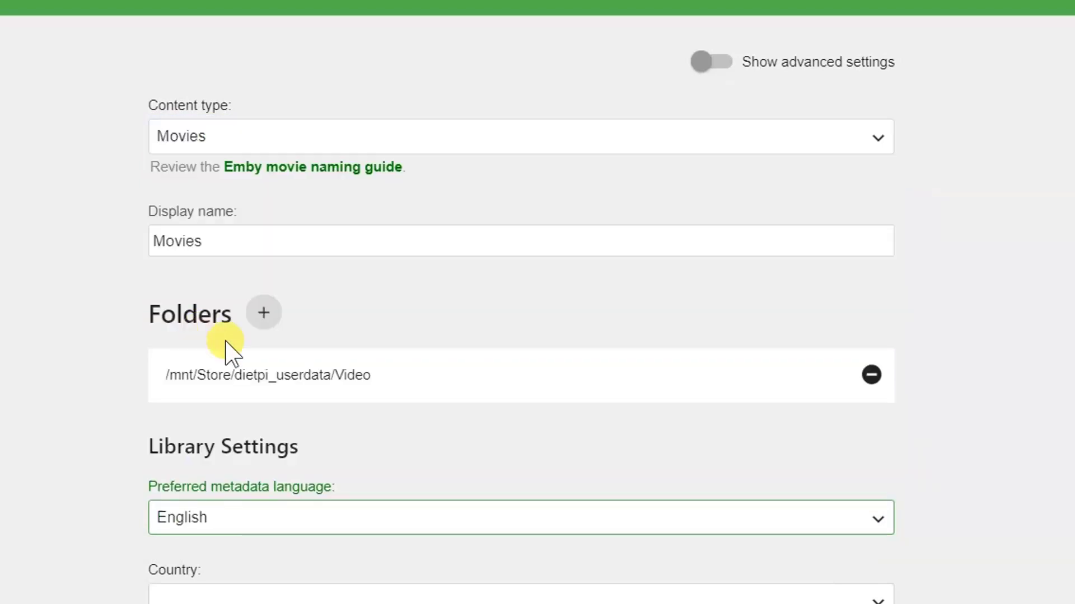
pyautogui.click(315, 598)
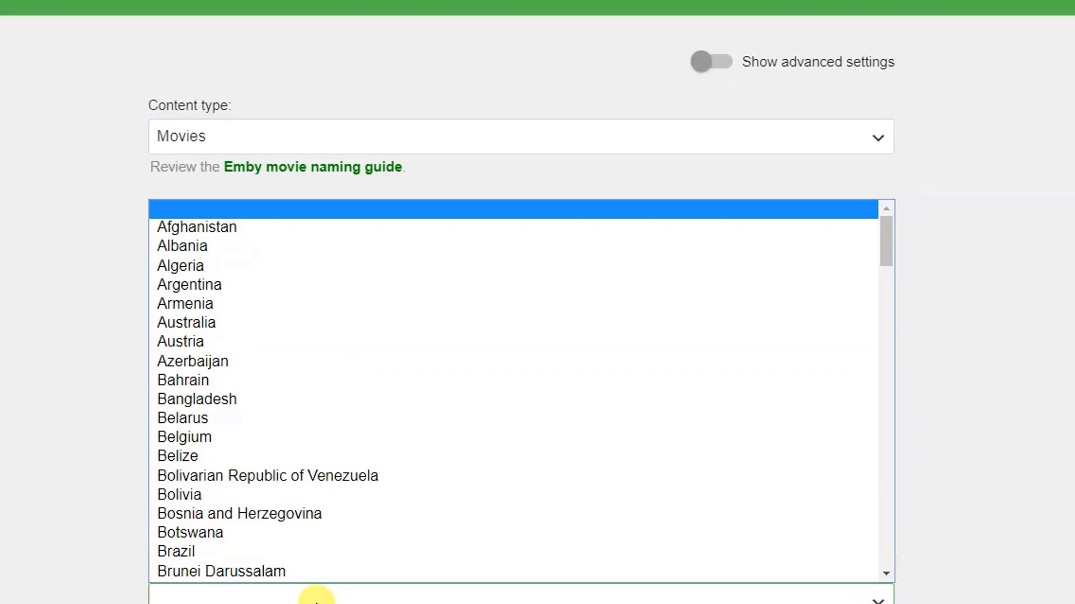
pyautogui.write('india')
pyautogui.press('Return')
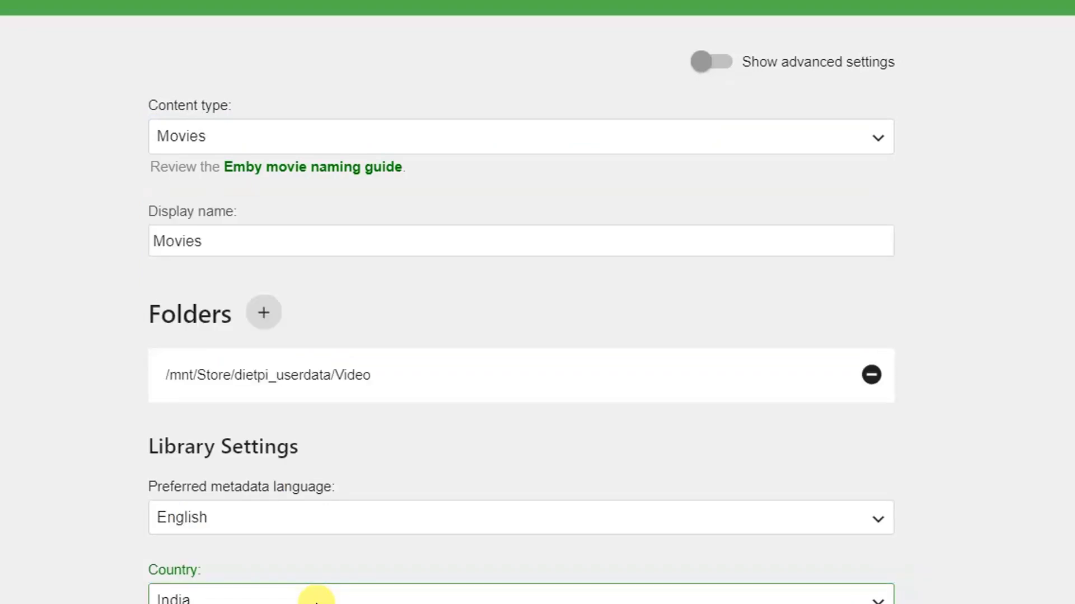
pyautogui.scroll(-1, 471, 598)
pyautogui.scroll(-2, 546, 588)
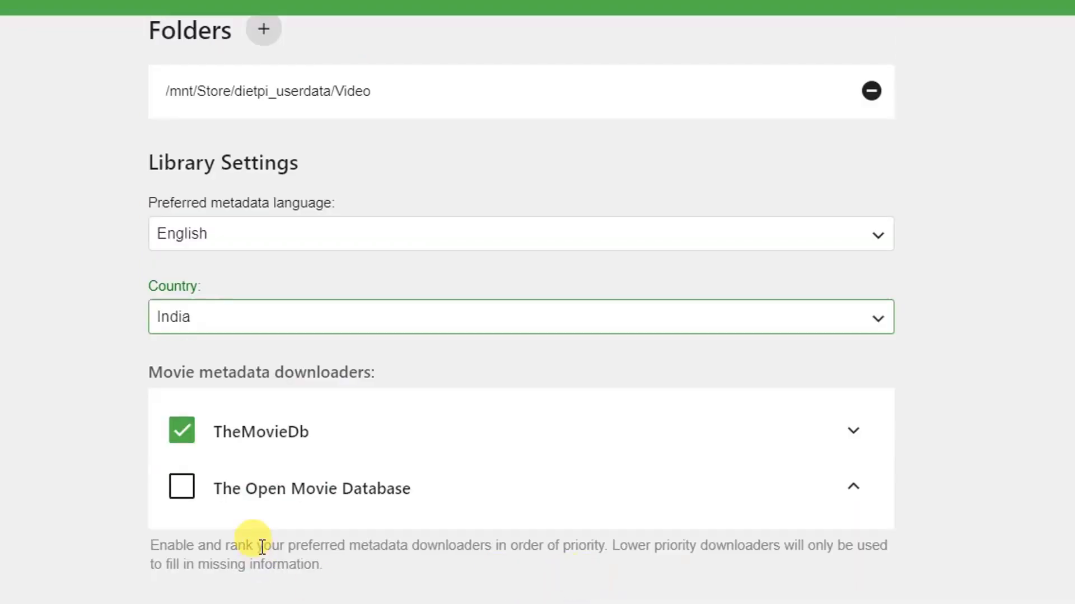
pyautogui.click(183, 490)
pyautogui.scroll(-2, 471, 438)
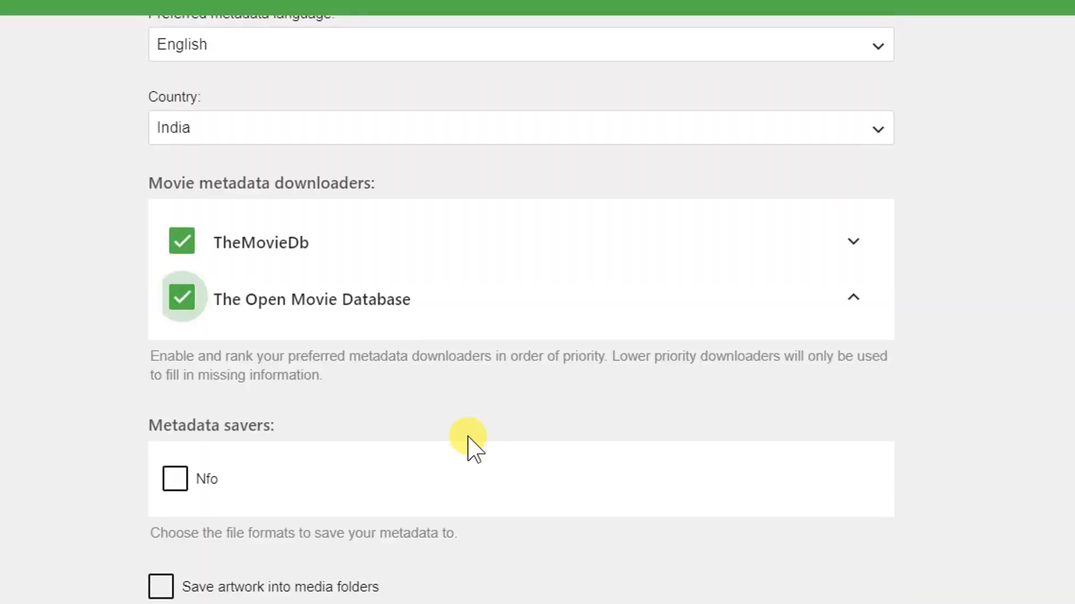
pyautogui.scroll(-1, 430, 391)
pyautogui.scroll(-1, 431, 420)
pyautogui.scroll(-2, 452, 476)
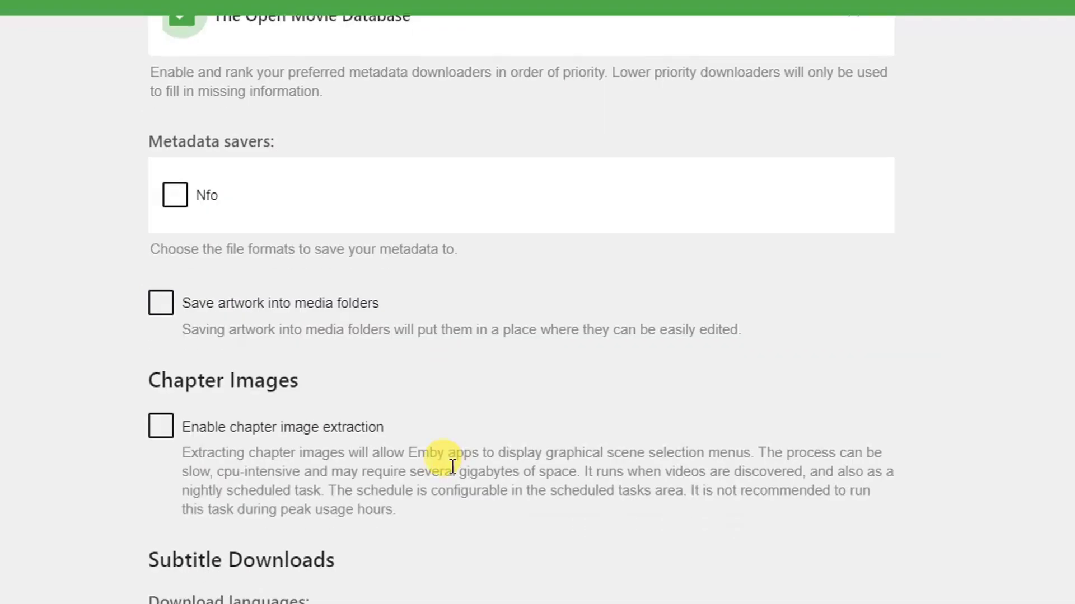
pyautogui.scroll(-1, 444, 456)
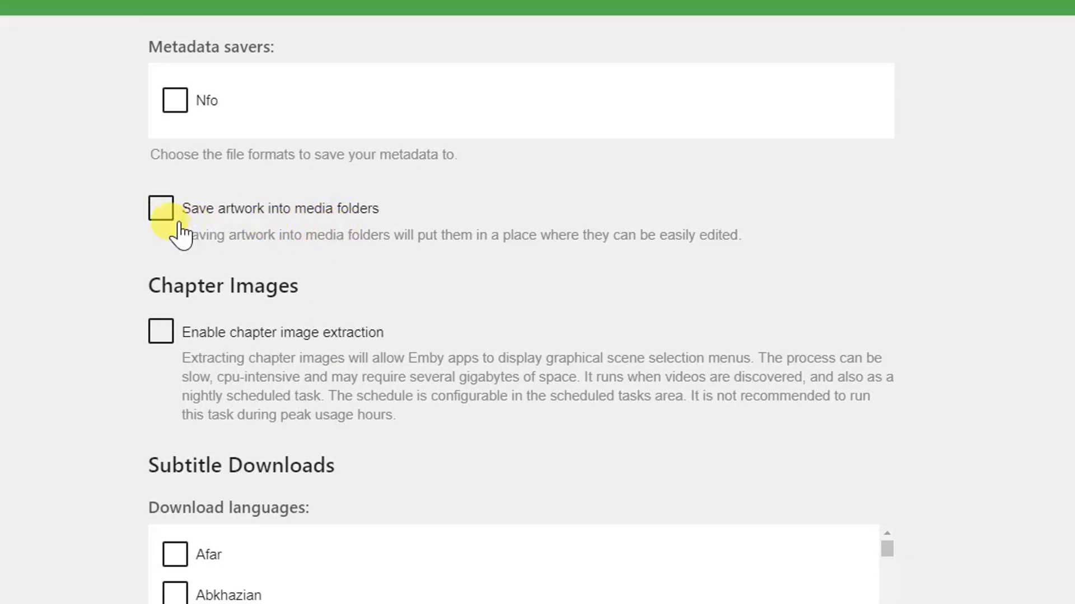
pyautogui.scroll(-2, 395, 311)
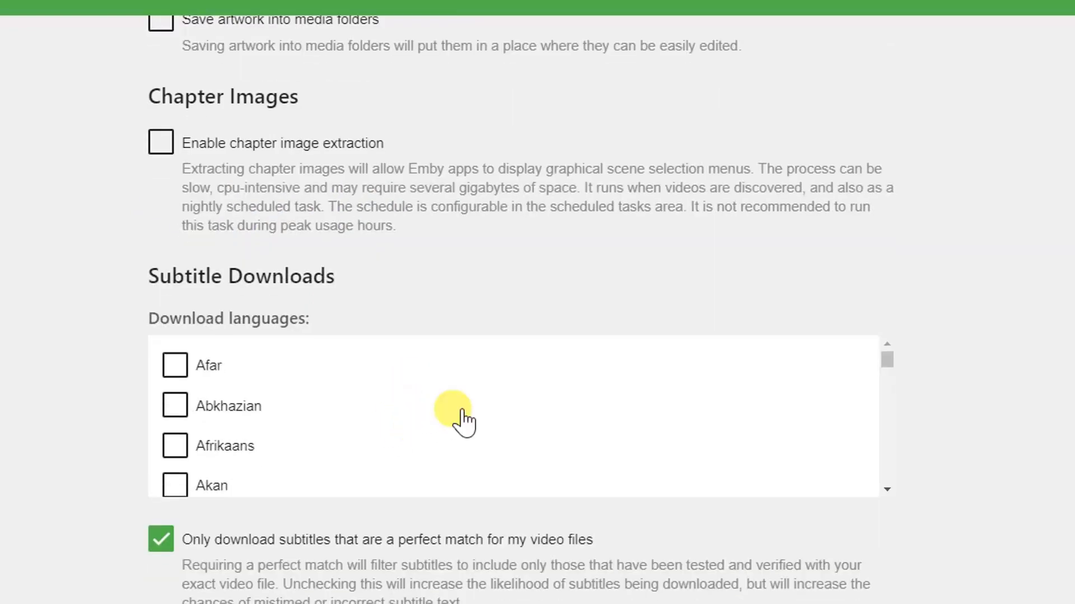
pyautogui.scroll(-1, 892, 460)
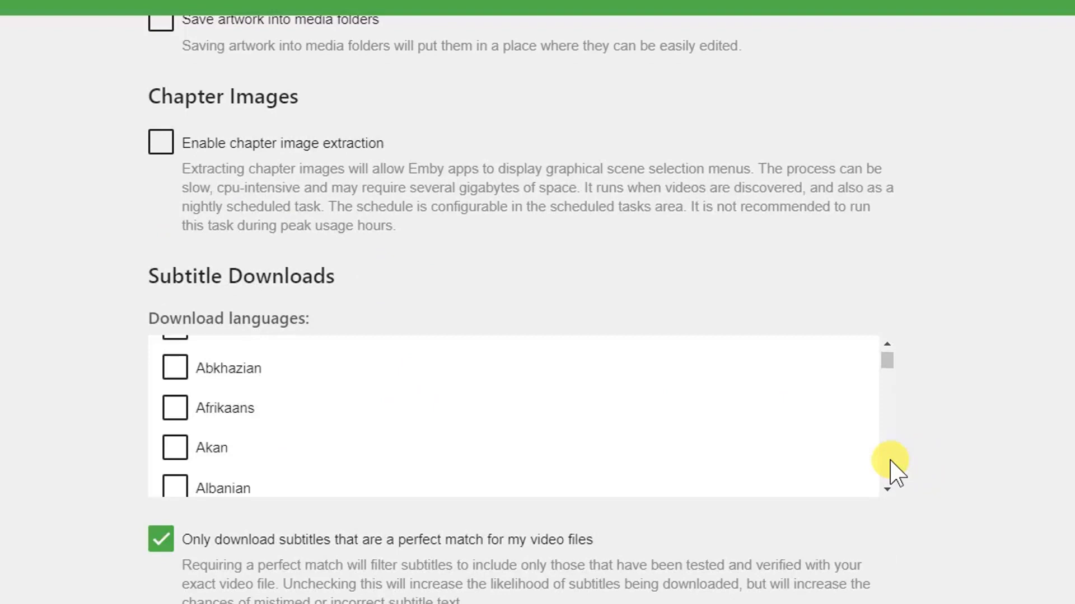
pyautogui.scroll(-2, 892, 460)
pyautogui.scroll(-2, 892, 461)
pyautogui.scroll(-2, 891, 461)
pyautogui.scroll(-2, 891, 460)
pyautogui.scroll(-2, 892, 460)
pyautogui.scroll(-2, 892, 460)
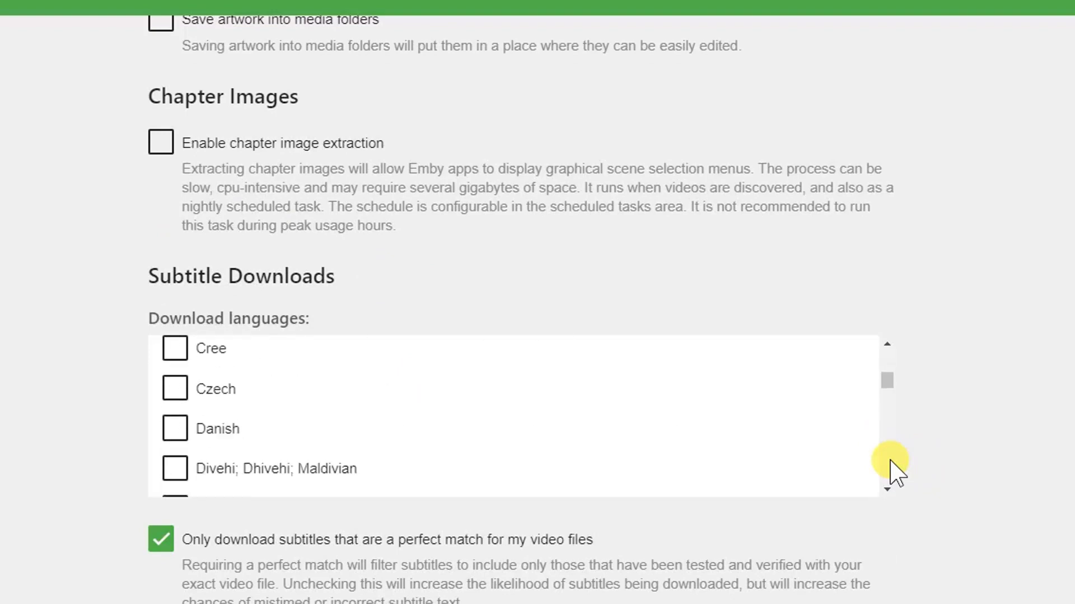
pyautogui.scroll(-2, 892, 460)
pyautogui.scroll(-1, 891, 461)
pyautogui.scroll(1, 312, 408)
pyautogui.scroll(1, 283, 427)
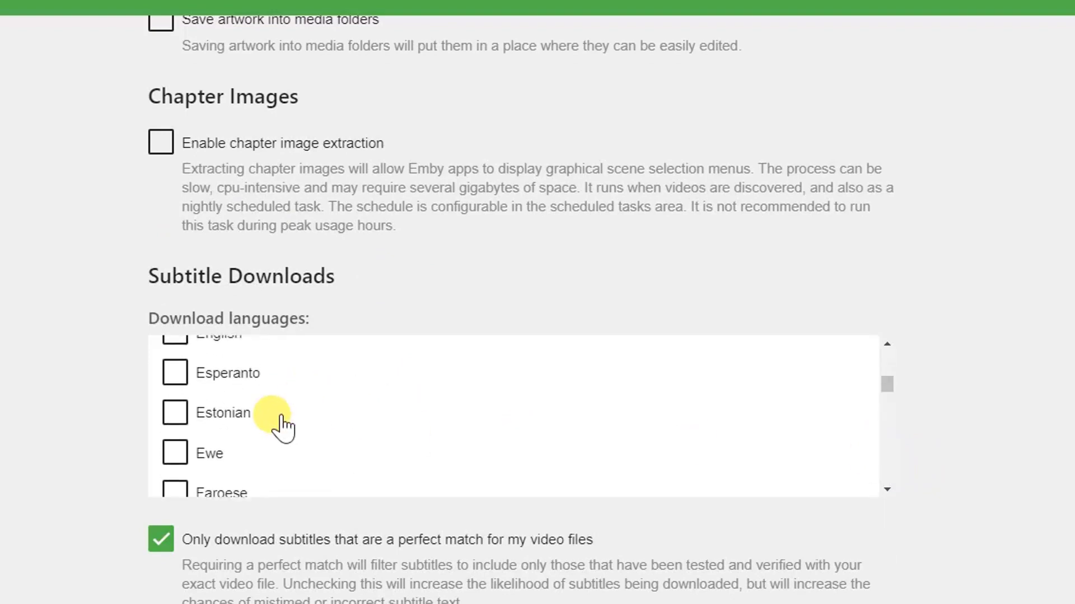
pyautogui.click(173, 339)
pyautogui.scroll(1, 353, 386)
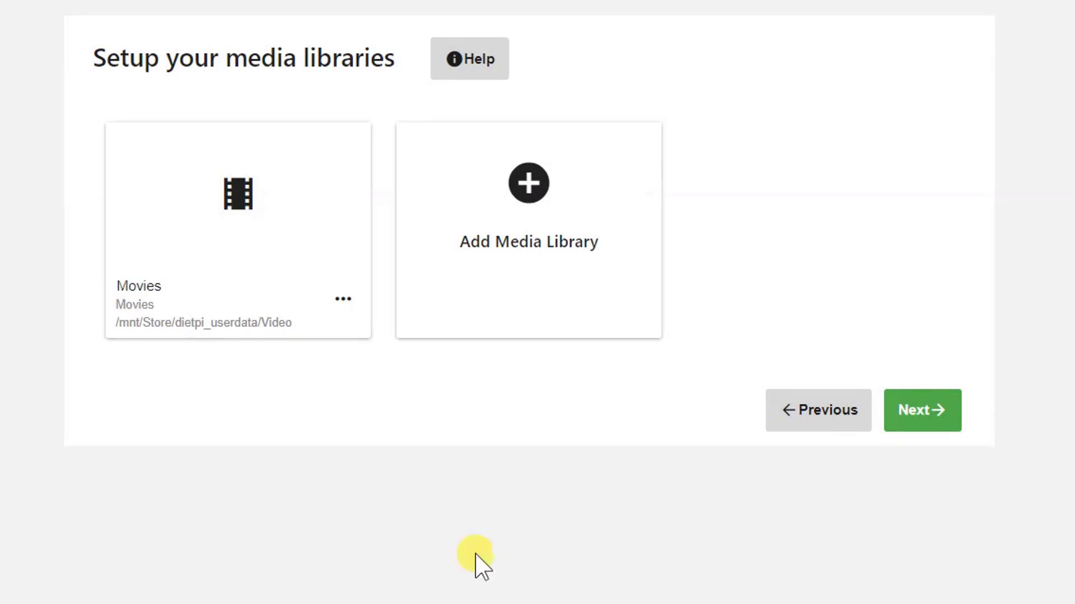
# Start a new Music library sourced from the /mnt/Store/dietpi_userdata/Music folder.
pyautogui.click(538, 221)
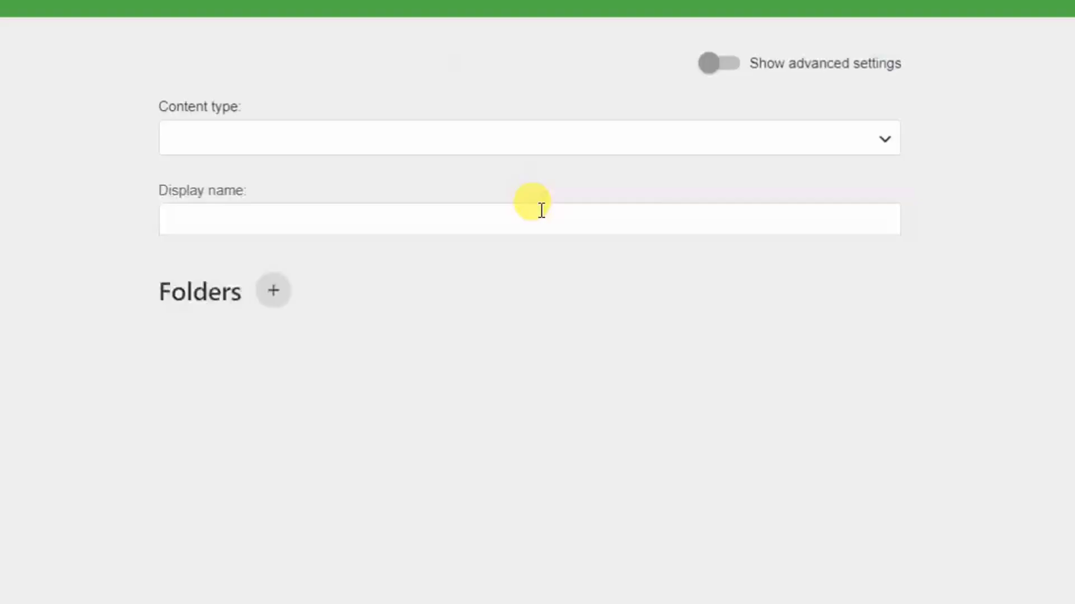
pyautogui.click(882, 143)
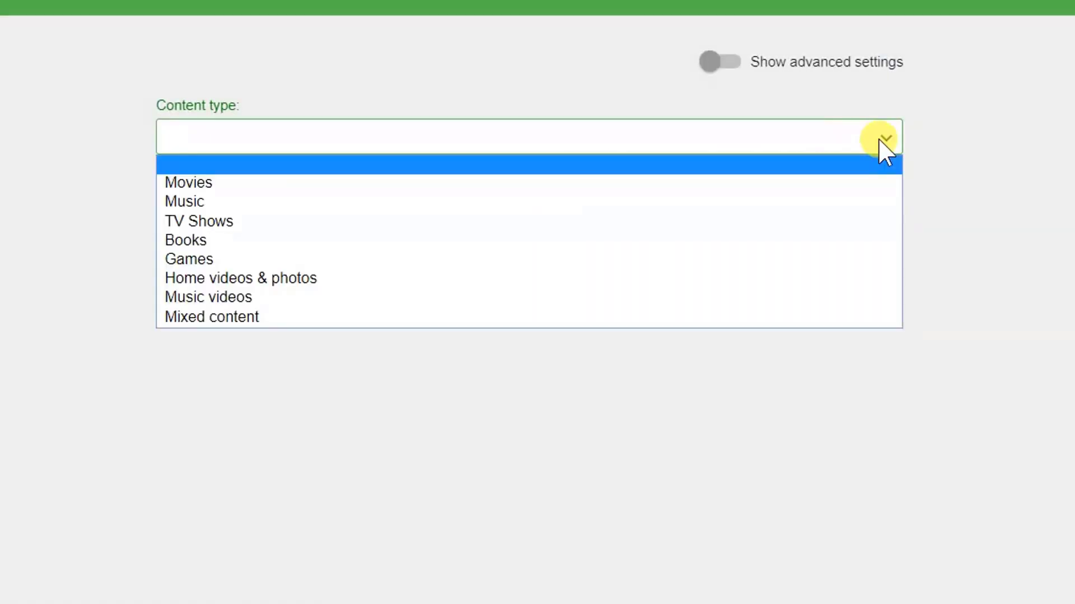
pyautogui.click(353, 204)
pyautogui.click(263, 290)
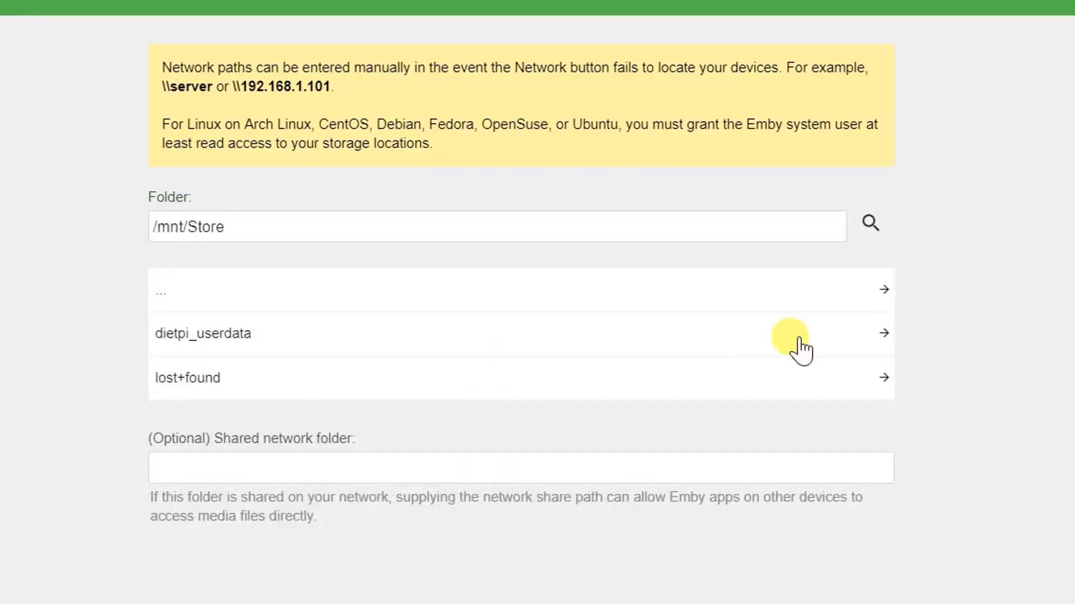
pyautogui.click(394, 496)
# Keep English metadata, set the country to India and save the Music library.
pyautogui.click(394, 454)
pyautogui.click(353, 579)
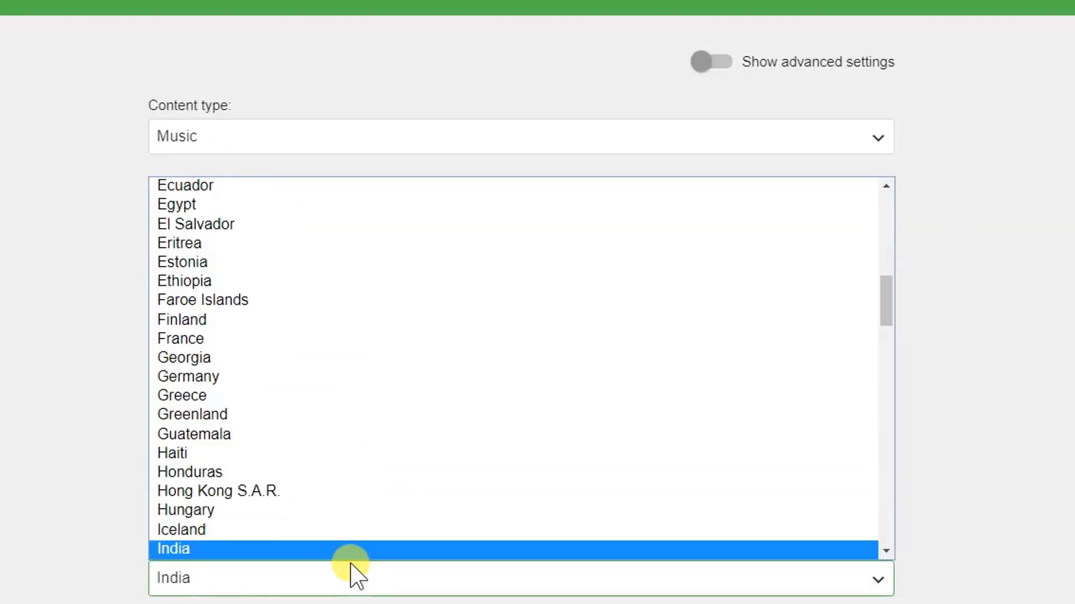
pyautogui.click(351, 546)
pyautogui.scroll(-5, 462, 560)
pyautogui.scroll(-3, 540, 398)
pyautogui.scroll(-3, 540, 399)
pyautogui.click(449, 340)
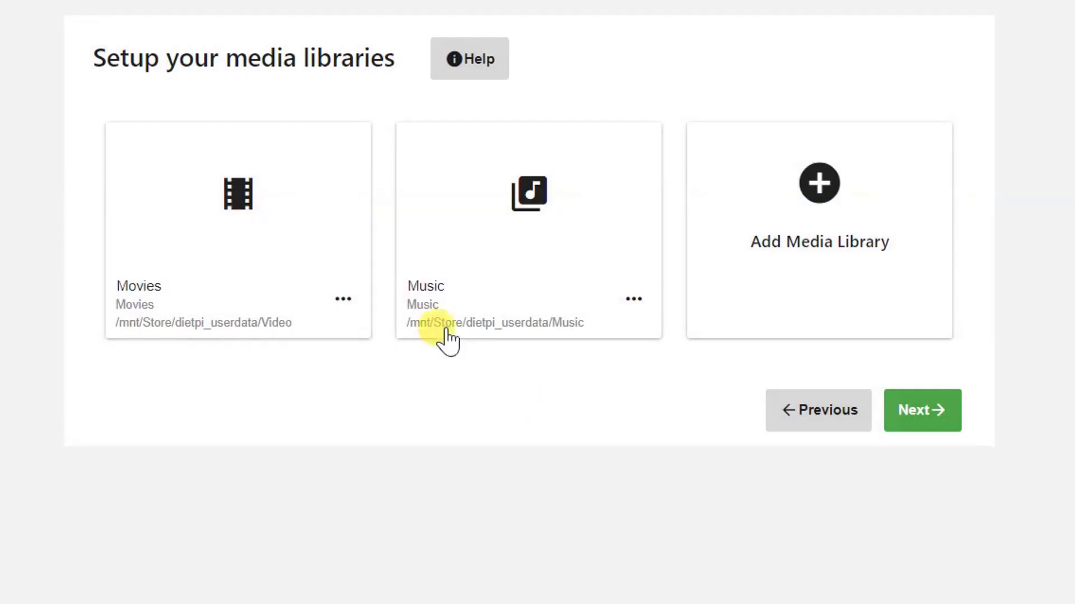
# Set the wizard's default country to India and continue to Remote Access.
pyautogui.click(937, 416)
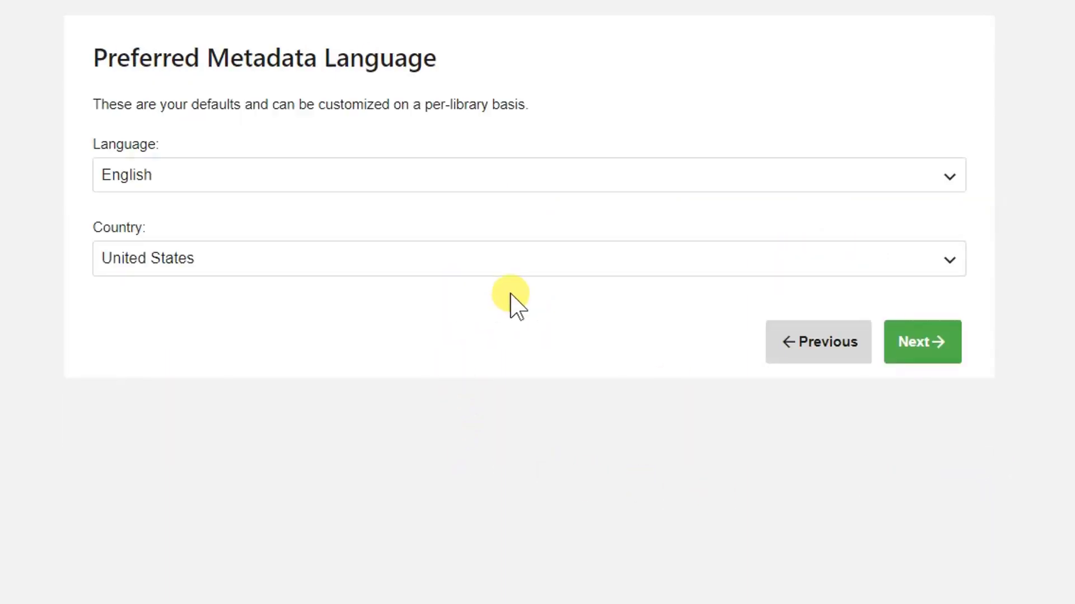
pyautogui.click(509, 260)
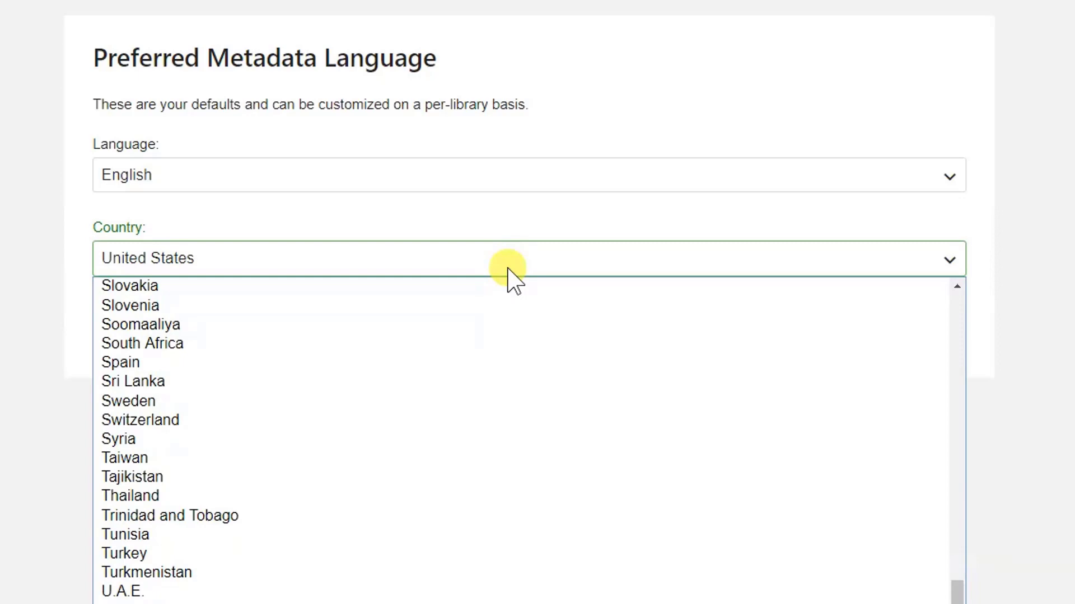
pyautogui.press('i')
pyautogui.press('n')
pyautogui.press('Return')
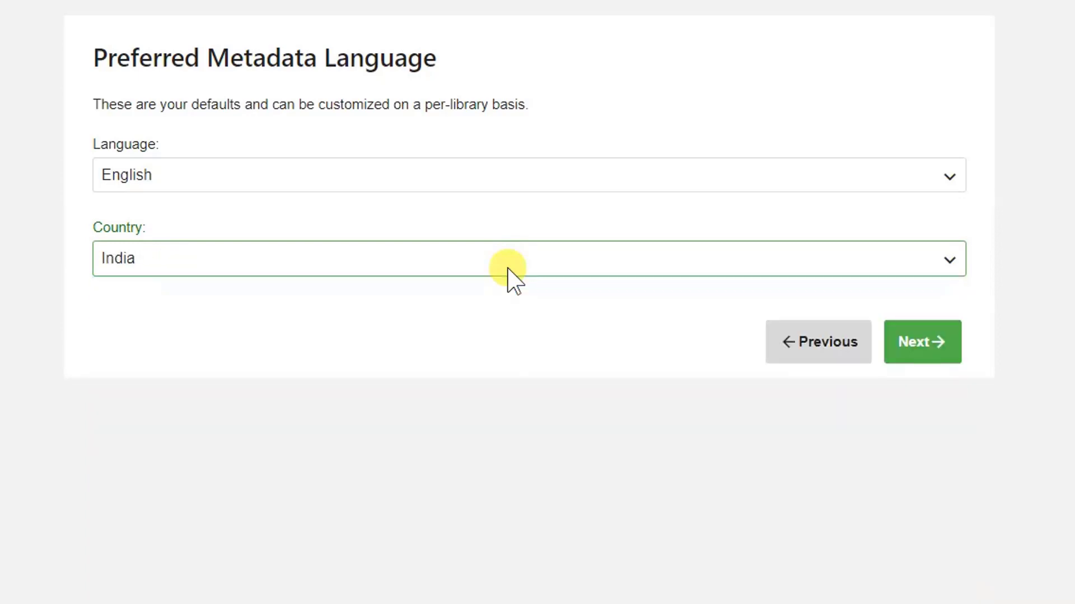
pyautogui.click(924, 352)
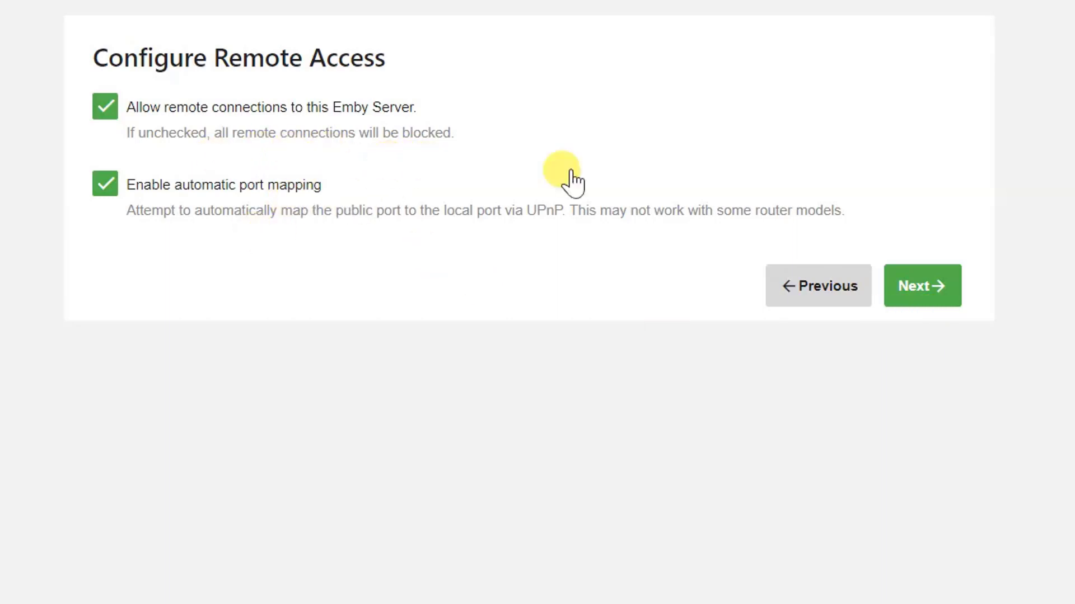
# Leave remote access enabled, accept the terms of service and finish the setup wizard.
pyautogui.click(919, 286)
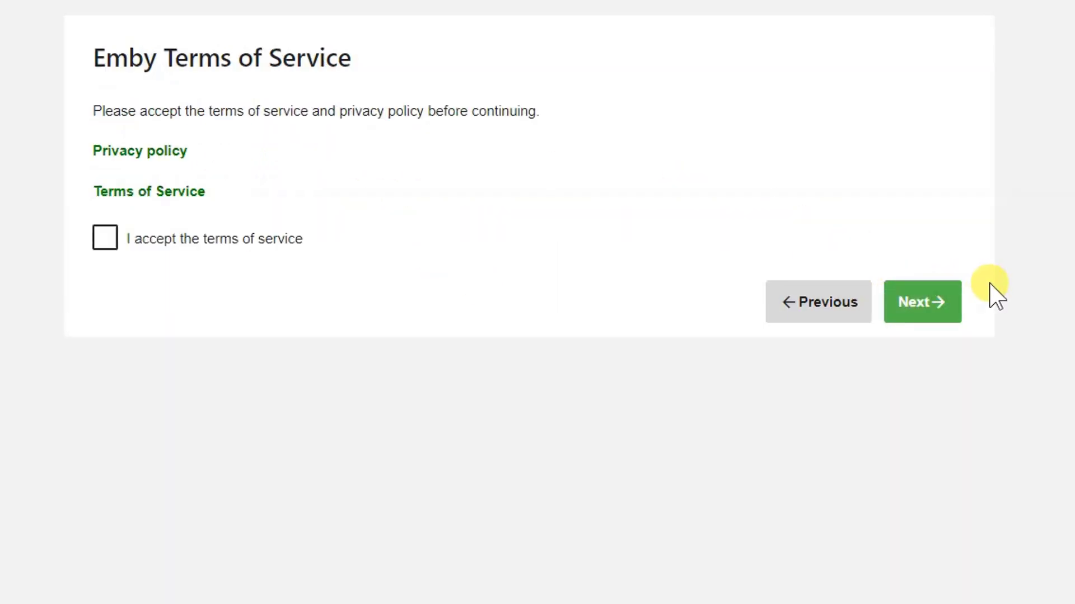
pyautogui.click(124, 242)
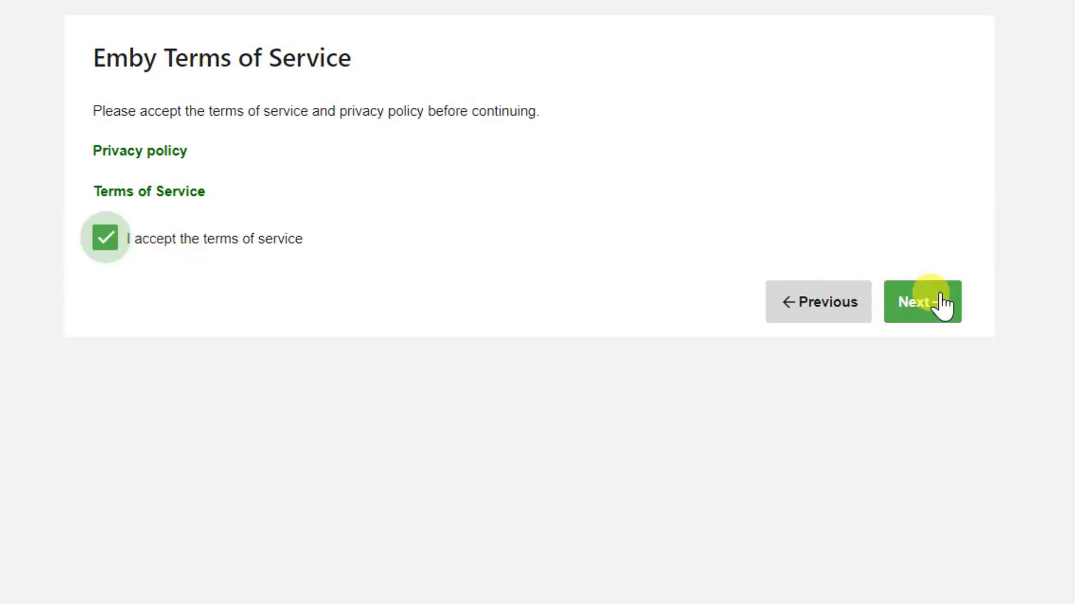
pyautogui.click(938, 304)
pyautogui.click(930, 270)
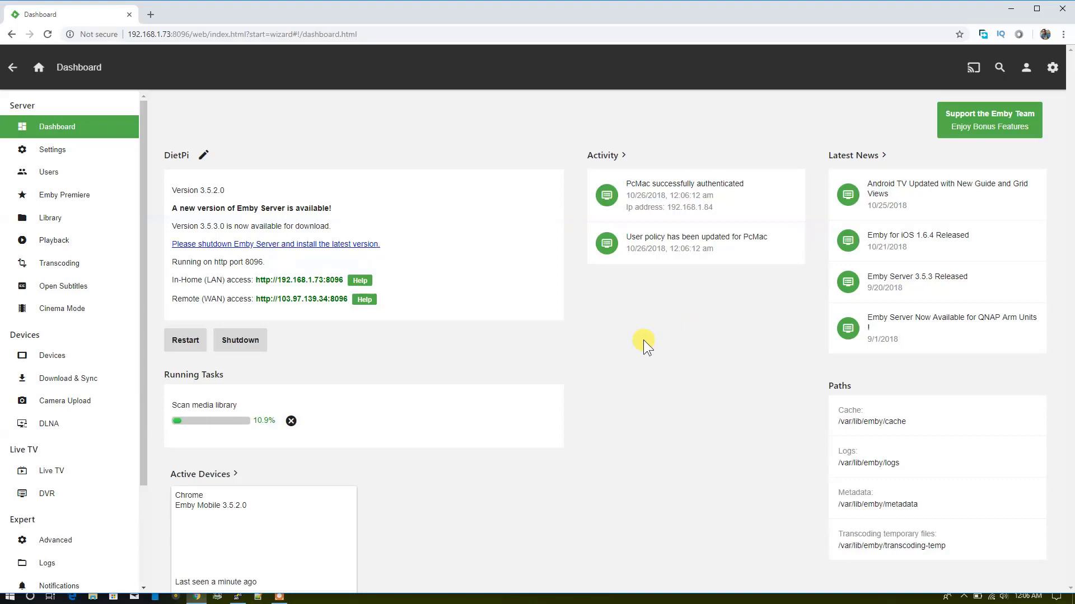
pyautogui.click(51, 219)
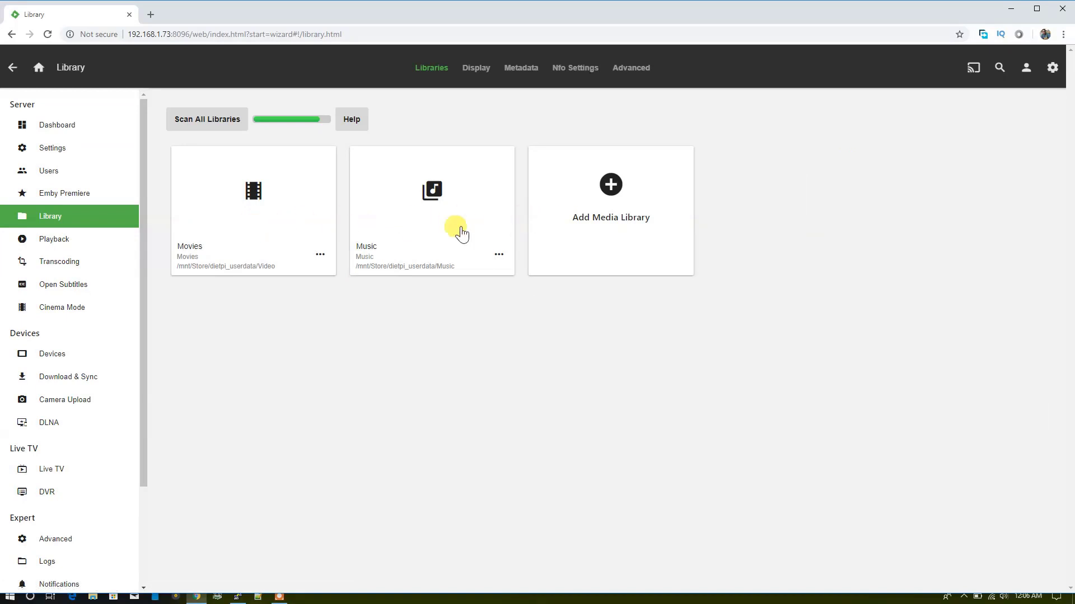
pyautogui.click(75, 126)
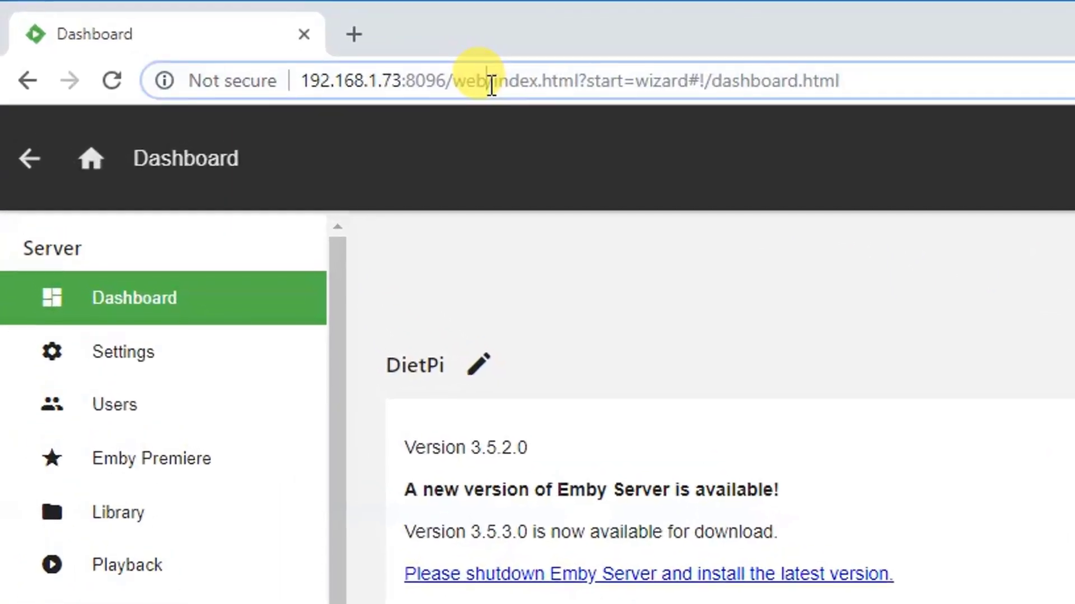
# Load the base address 192.168.1.73:8096/ to reach the Emby home page.
pyautogui.moveTo(208, 34); pyautogui.dragTo(245, 35)
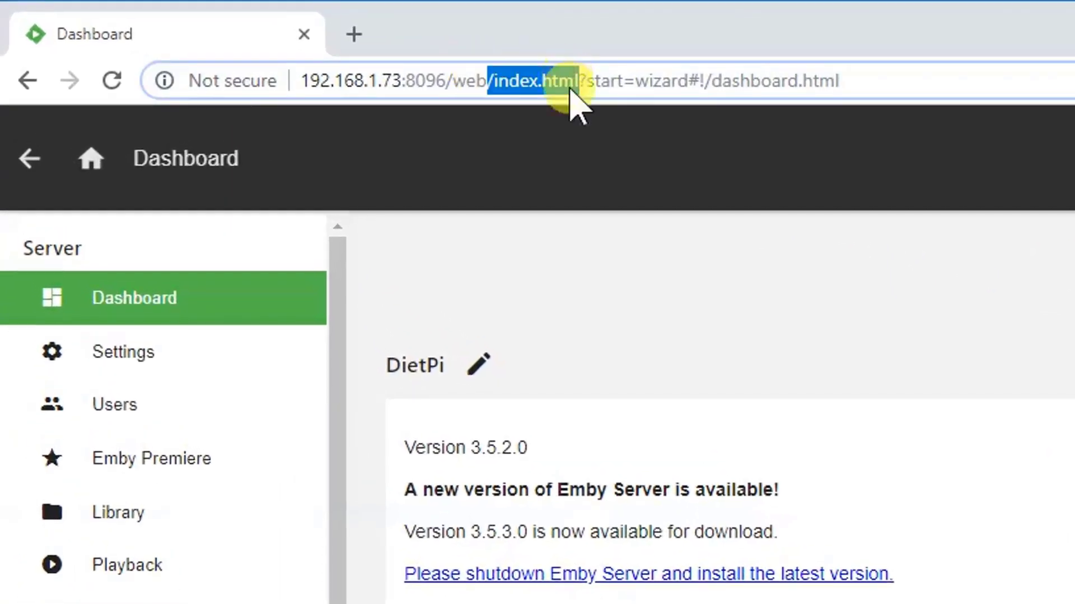
pyautogui.moveTo(454, 84); pyautogui.dragTo(1004, 82)
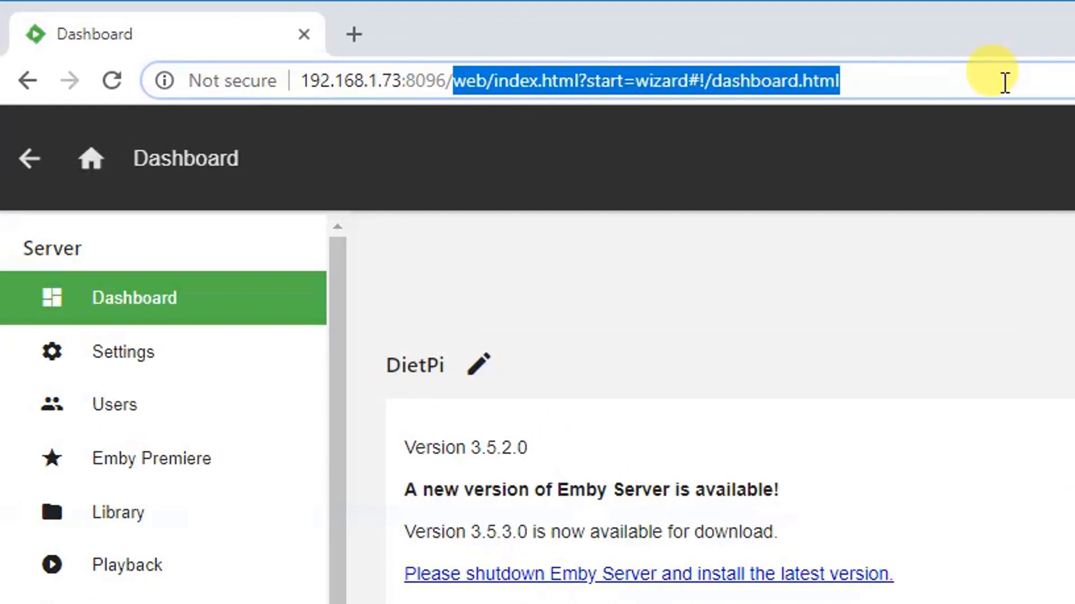
pyautogui.press('BackSpace')
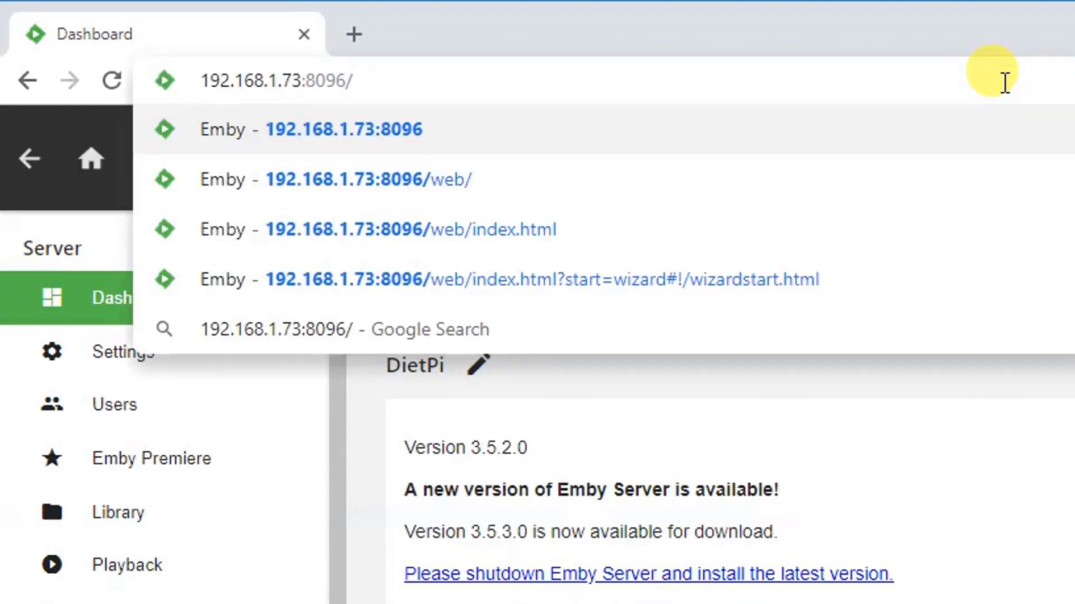
pyautogui.press('Return')
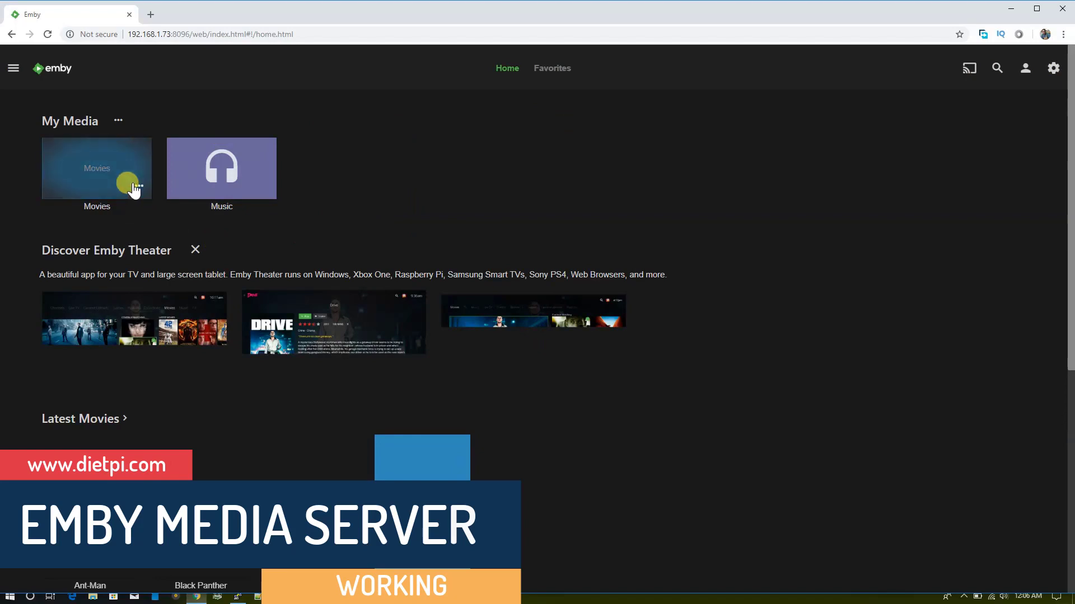
pyautogui.scroll(-2, 611, 181)
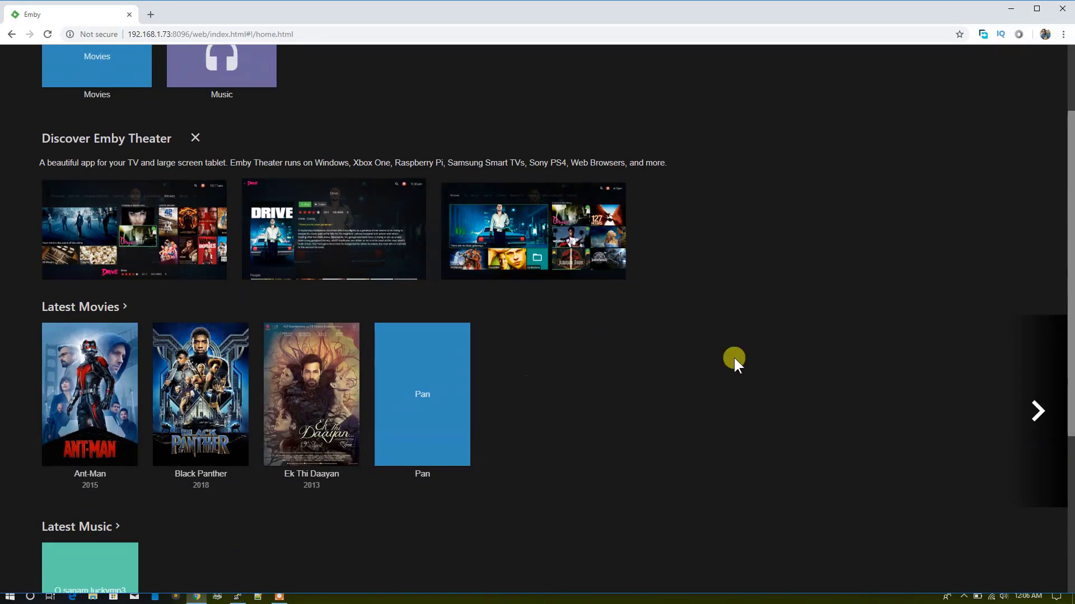
pyautogui.scroll(-2, 734, 359)
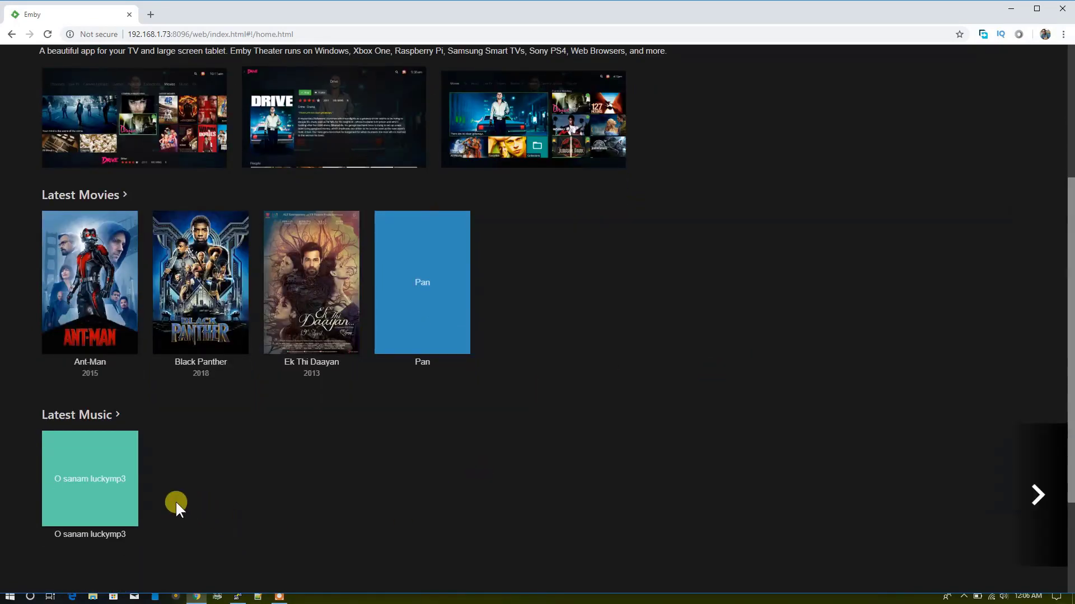
pyautogui.click(1040, 496)
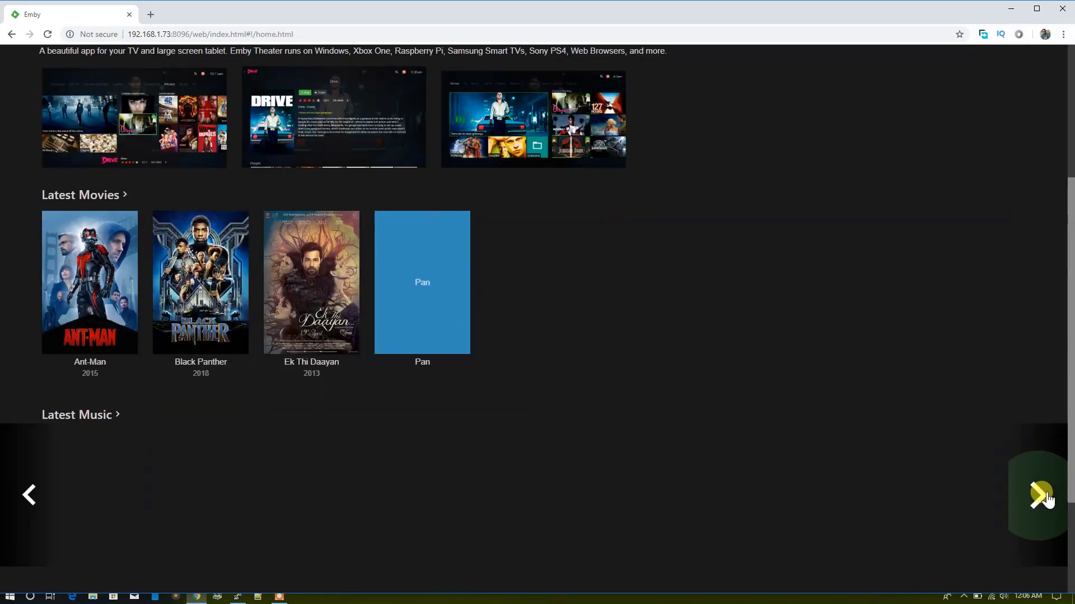
pyautogui.click(30, 495)
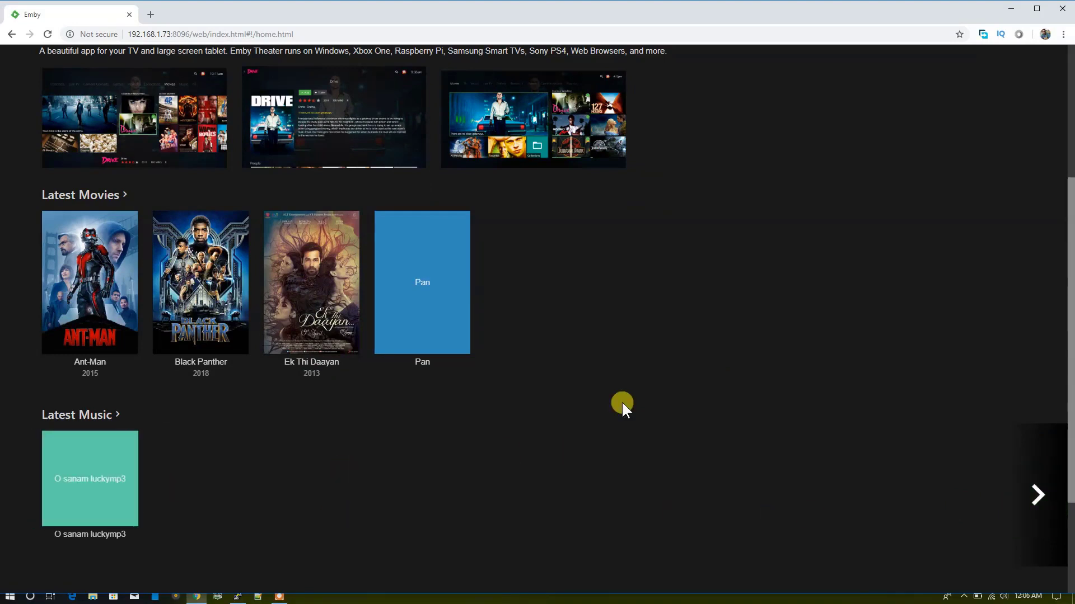
pyautogui.scroll(2, 630, 391)
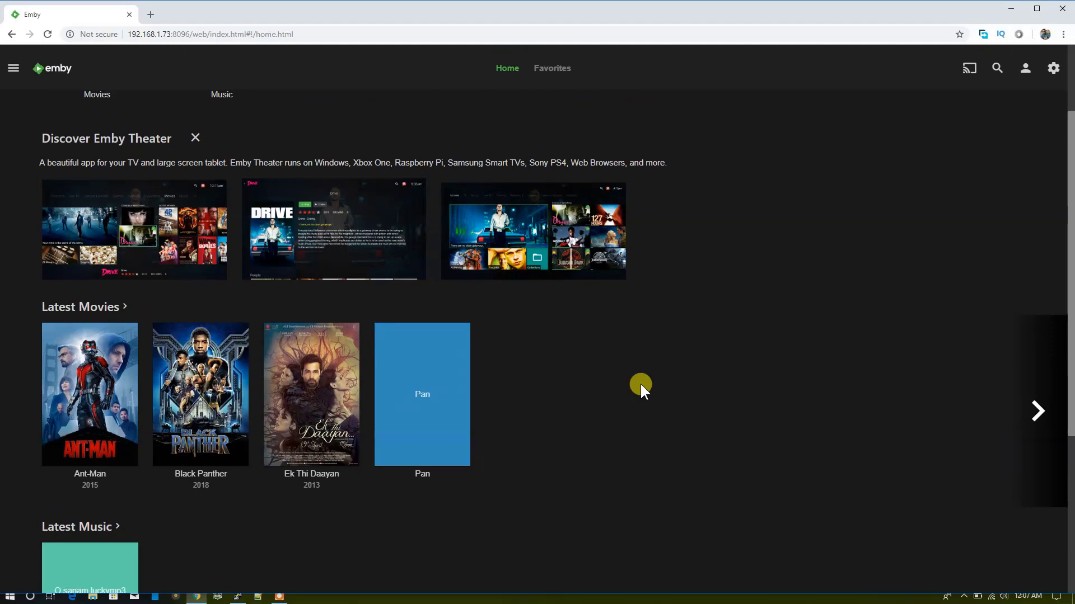
pyautogui.moveTo(311, 282)
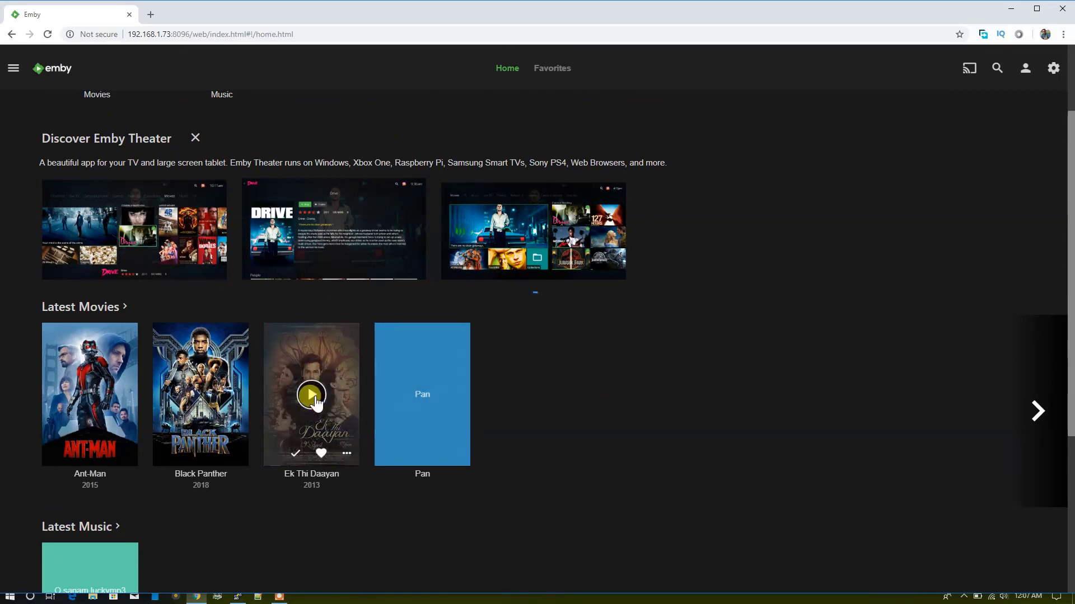
# Start Ek Thi Daayan from its poster and leave full-screen playback.
pyautogui.click(312, 397)
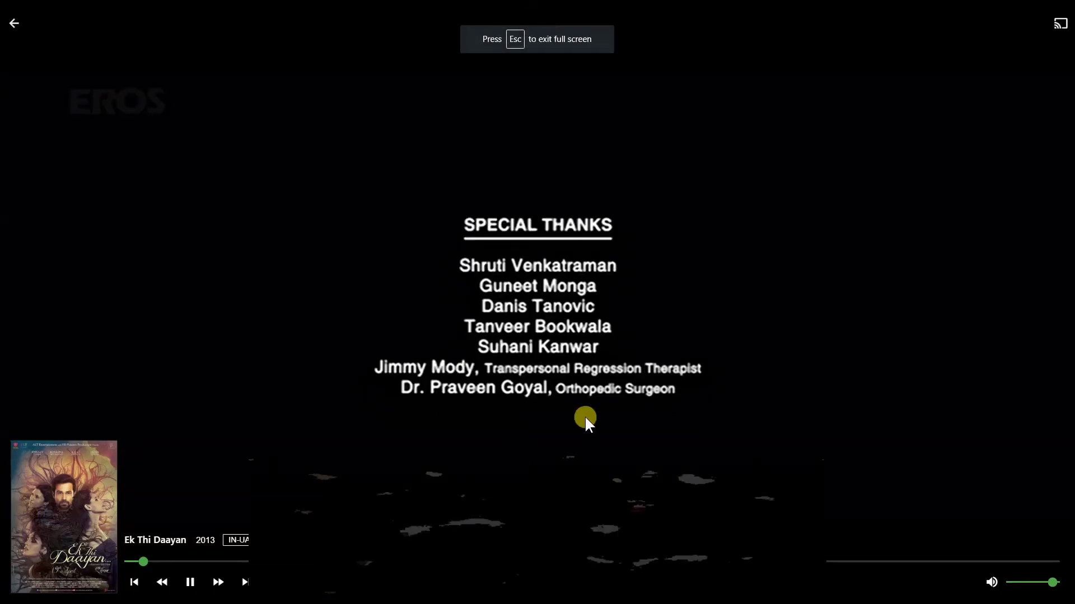
pyautogui.press('Escape')
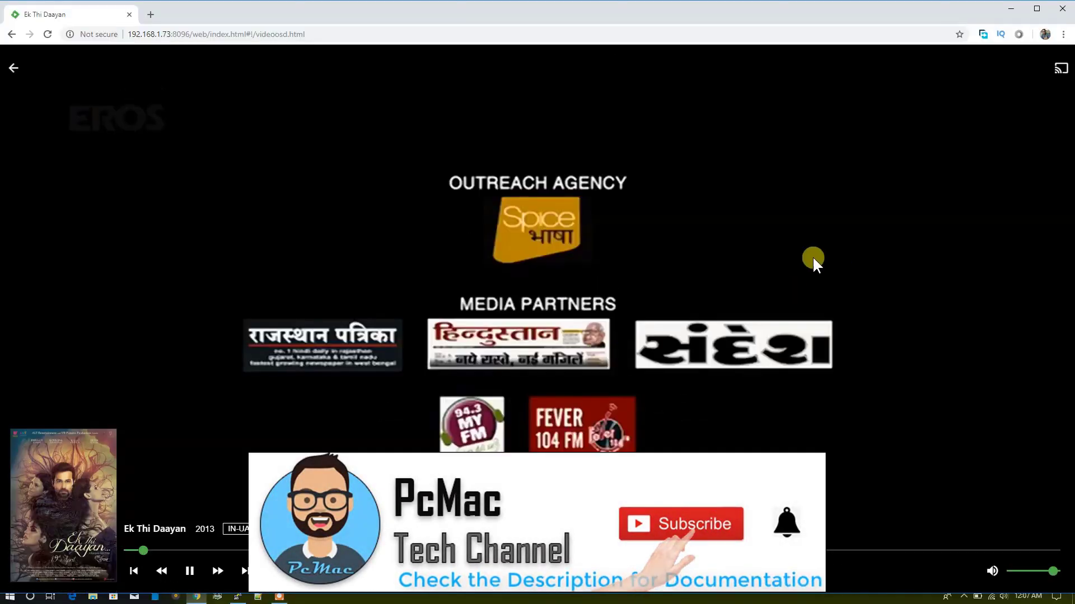
# Close the player, then reach the Server Dashboard via Customize Home Screen.
pyautogui.click(14, 69)
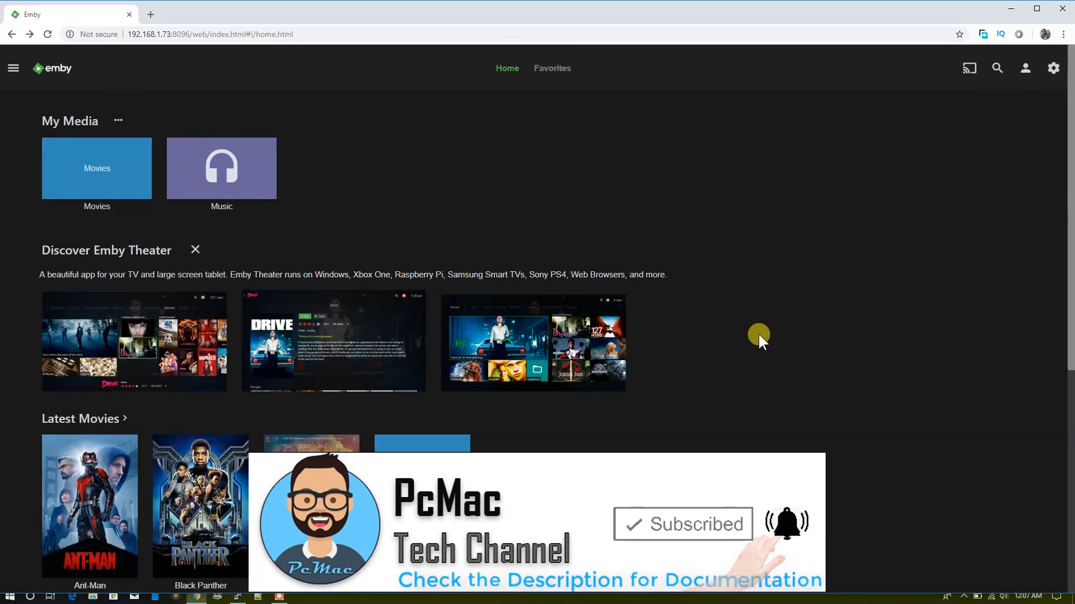
pyautogui.scroll(-3, 782, 281)
pyautogui.scroll(-2, 782, 281)
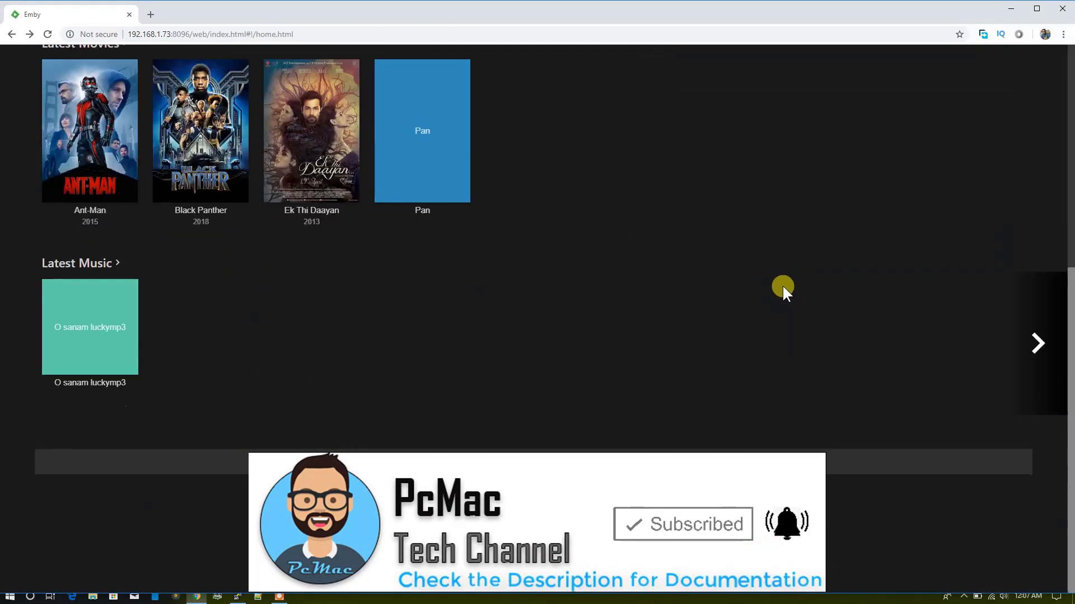
pyautogui.scroll(-1, 790, 306)
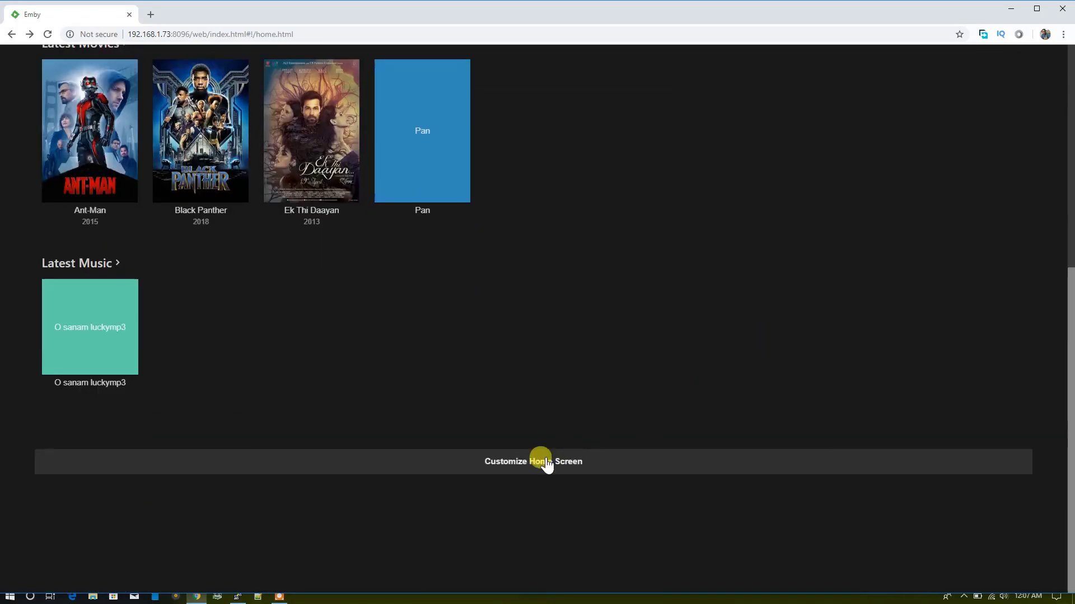
pyautogui.click(533, 465)
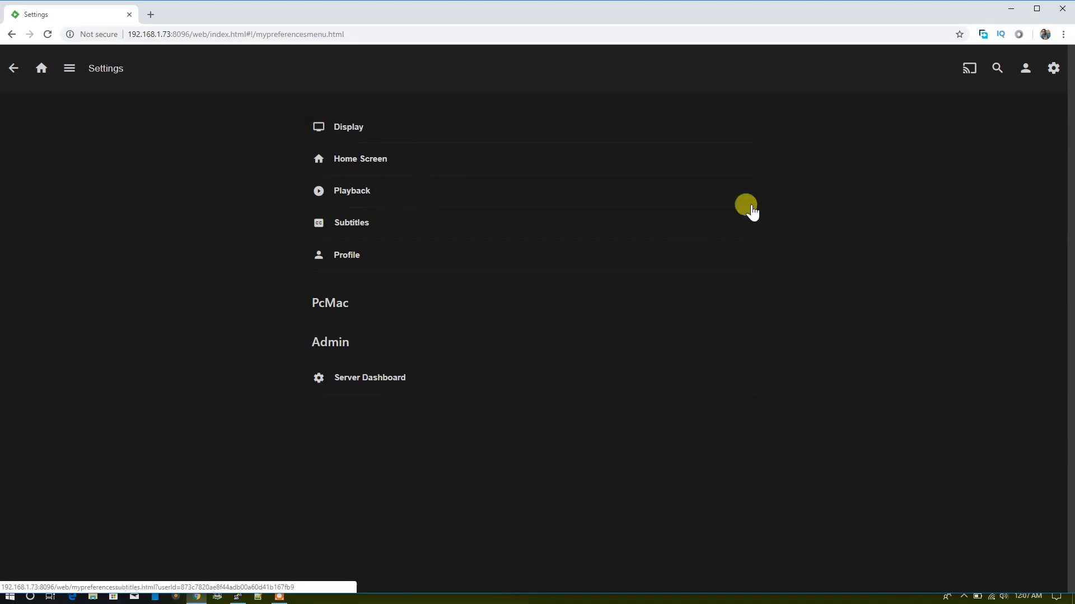
pyautogui.click(1052, 71)
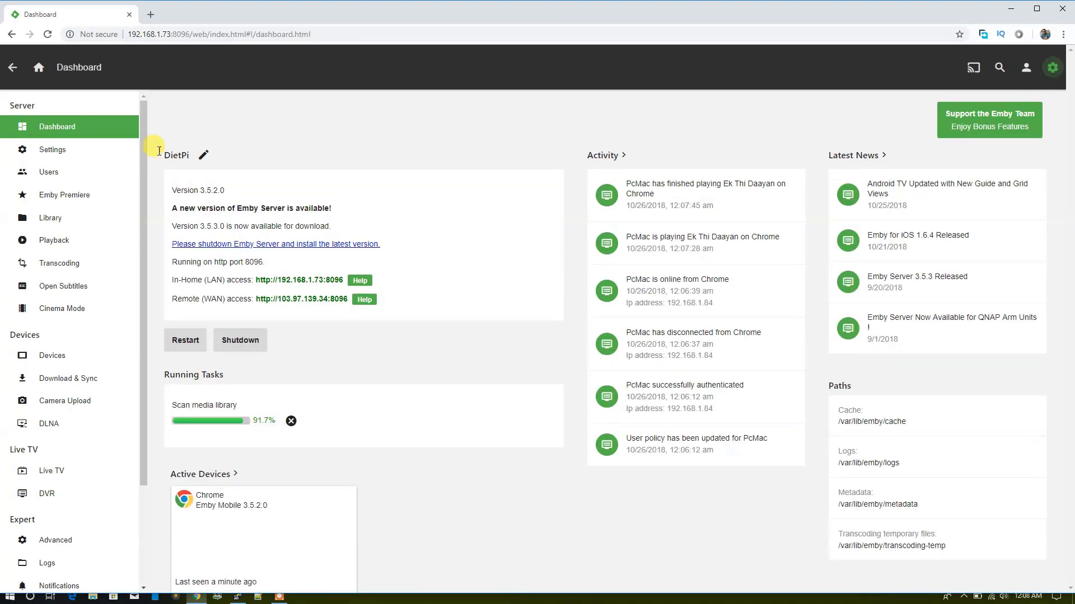
# Return to the home page and advance the Latest Music row to further tracks.
pyautogui.hotkey('alt', 'Left')
pyautogui.click(39, 69)
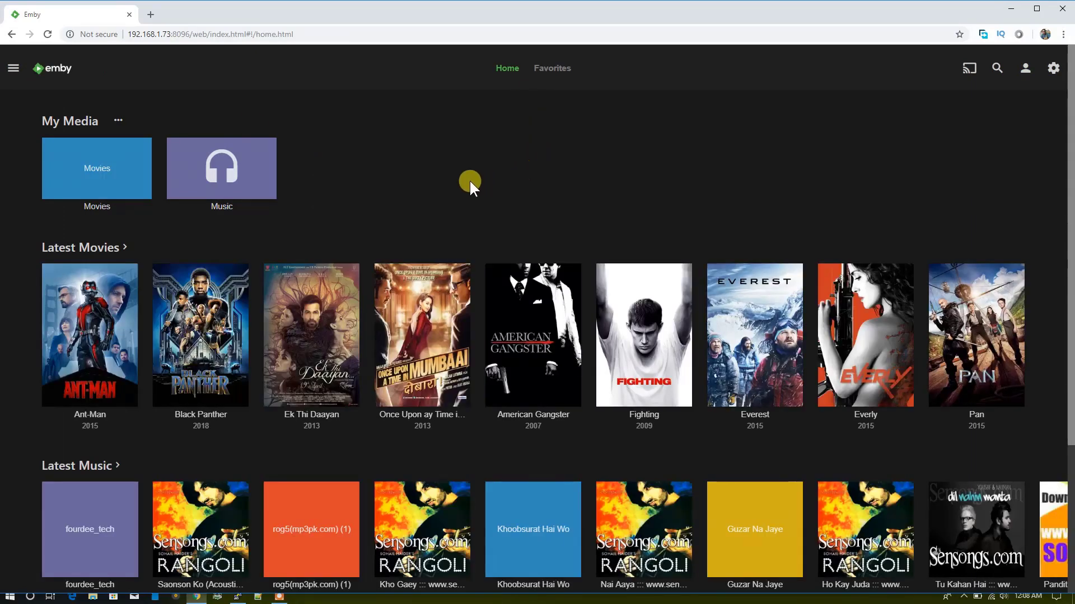
pyautogui.scroll(-2, 840, 348)
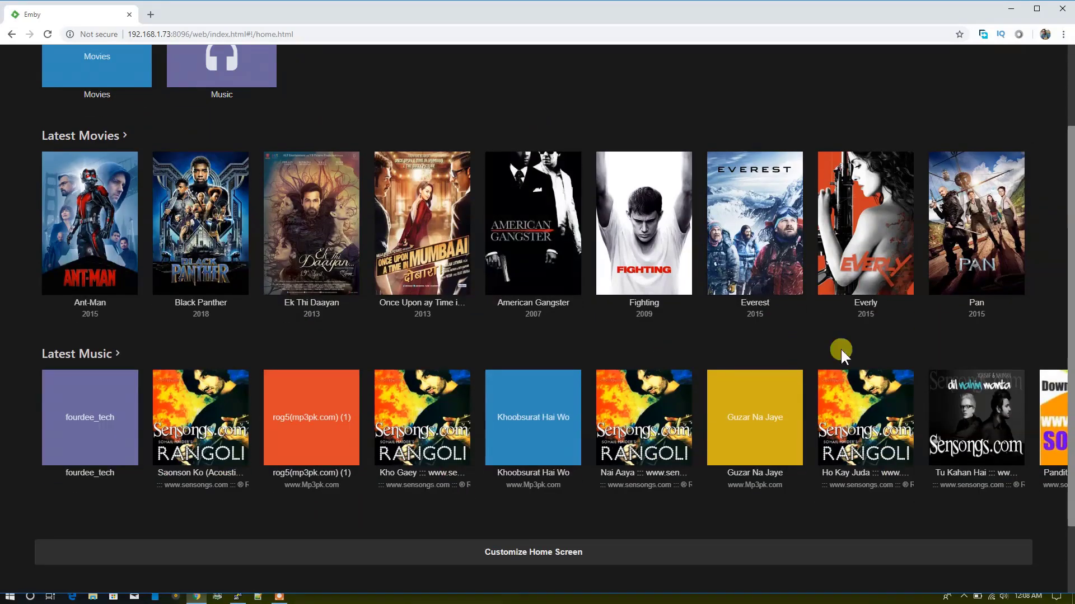
pyautogui.click(1038, 434)
pyautogui.scroll(2, 756, 336)
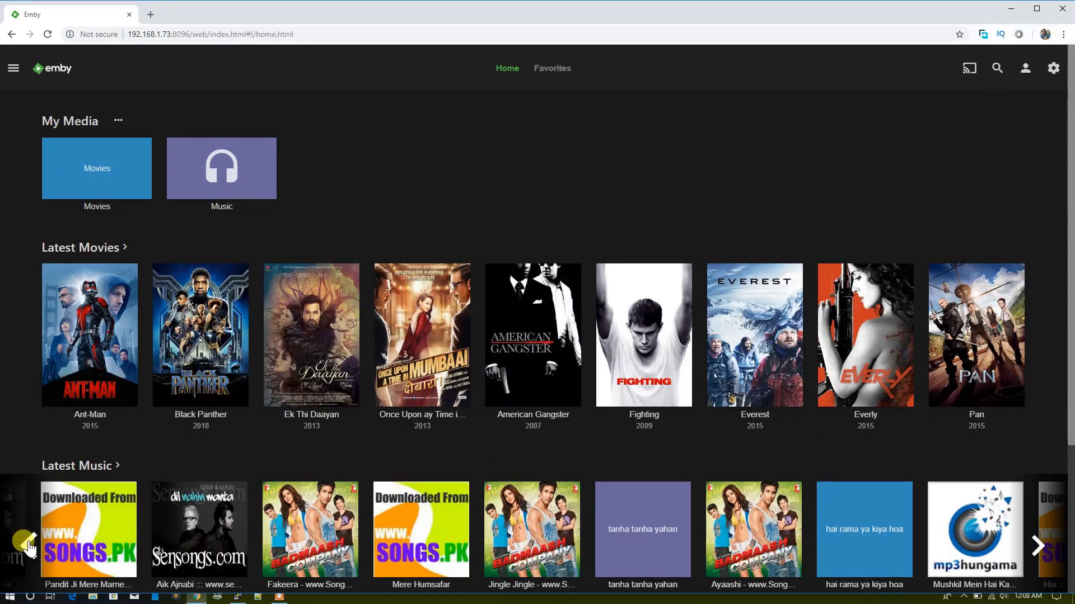